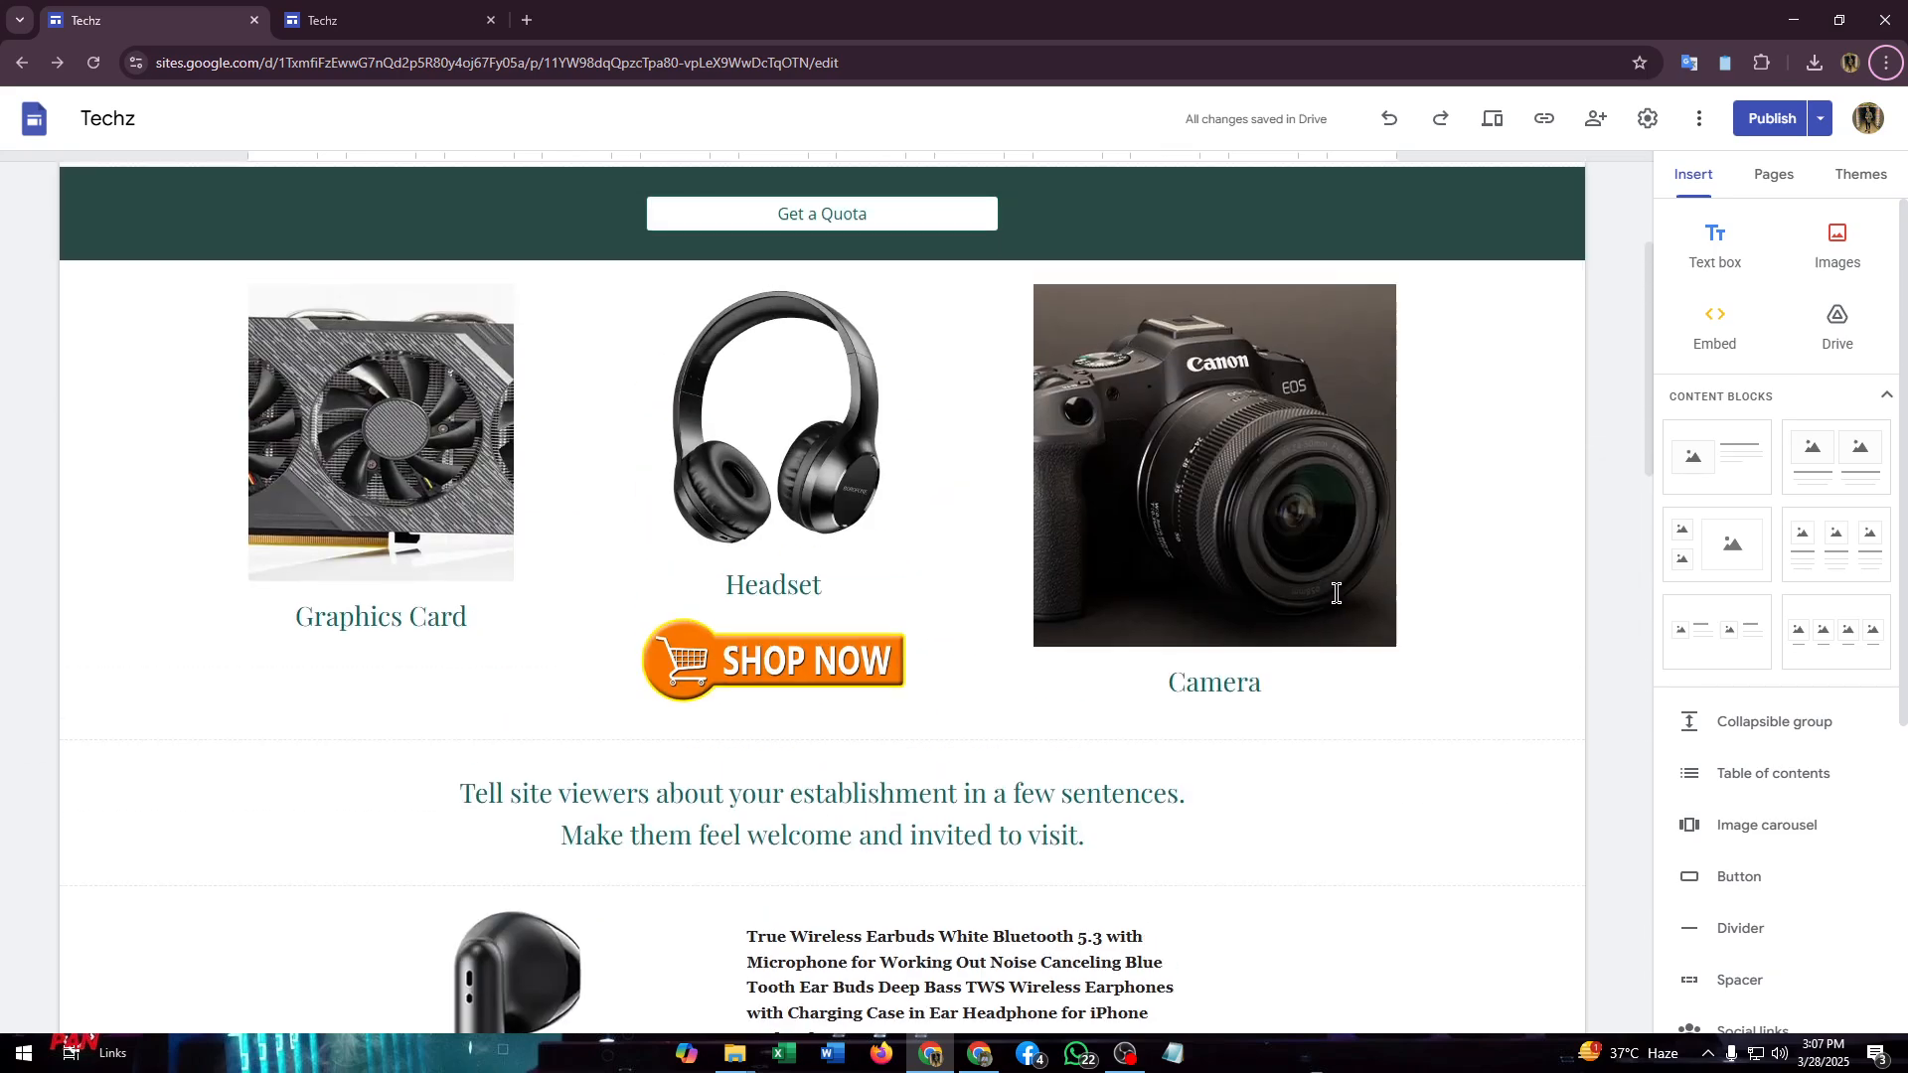
- Scroll down the Techz page to the area below the chatbot section
scroll(1321, 626, down, 3)
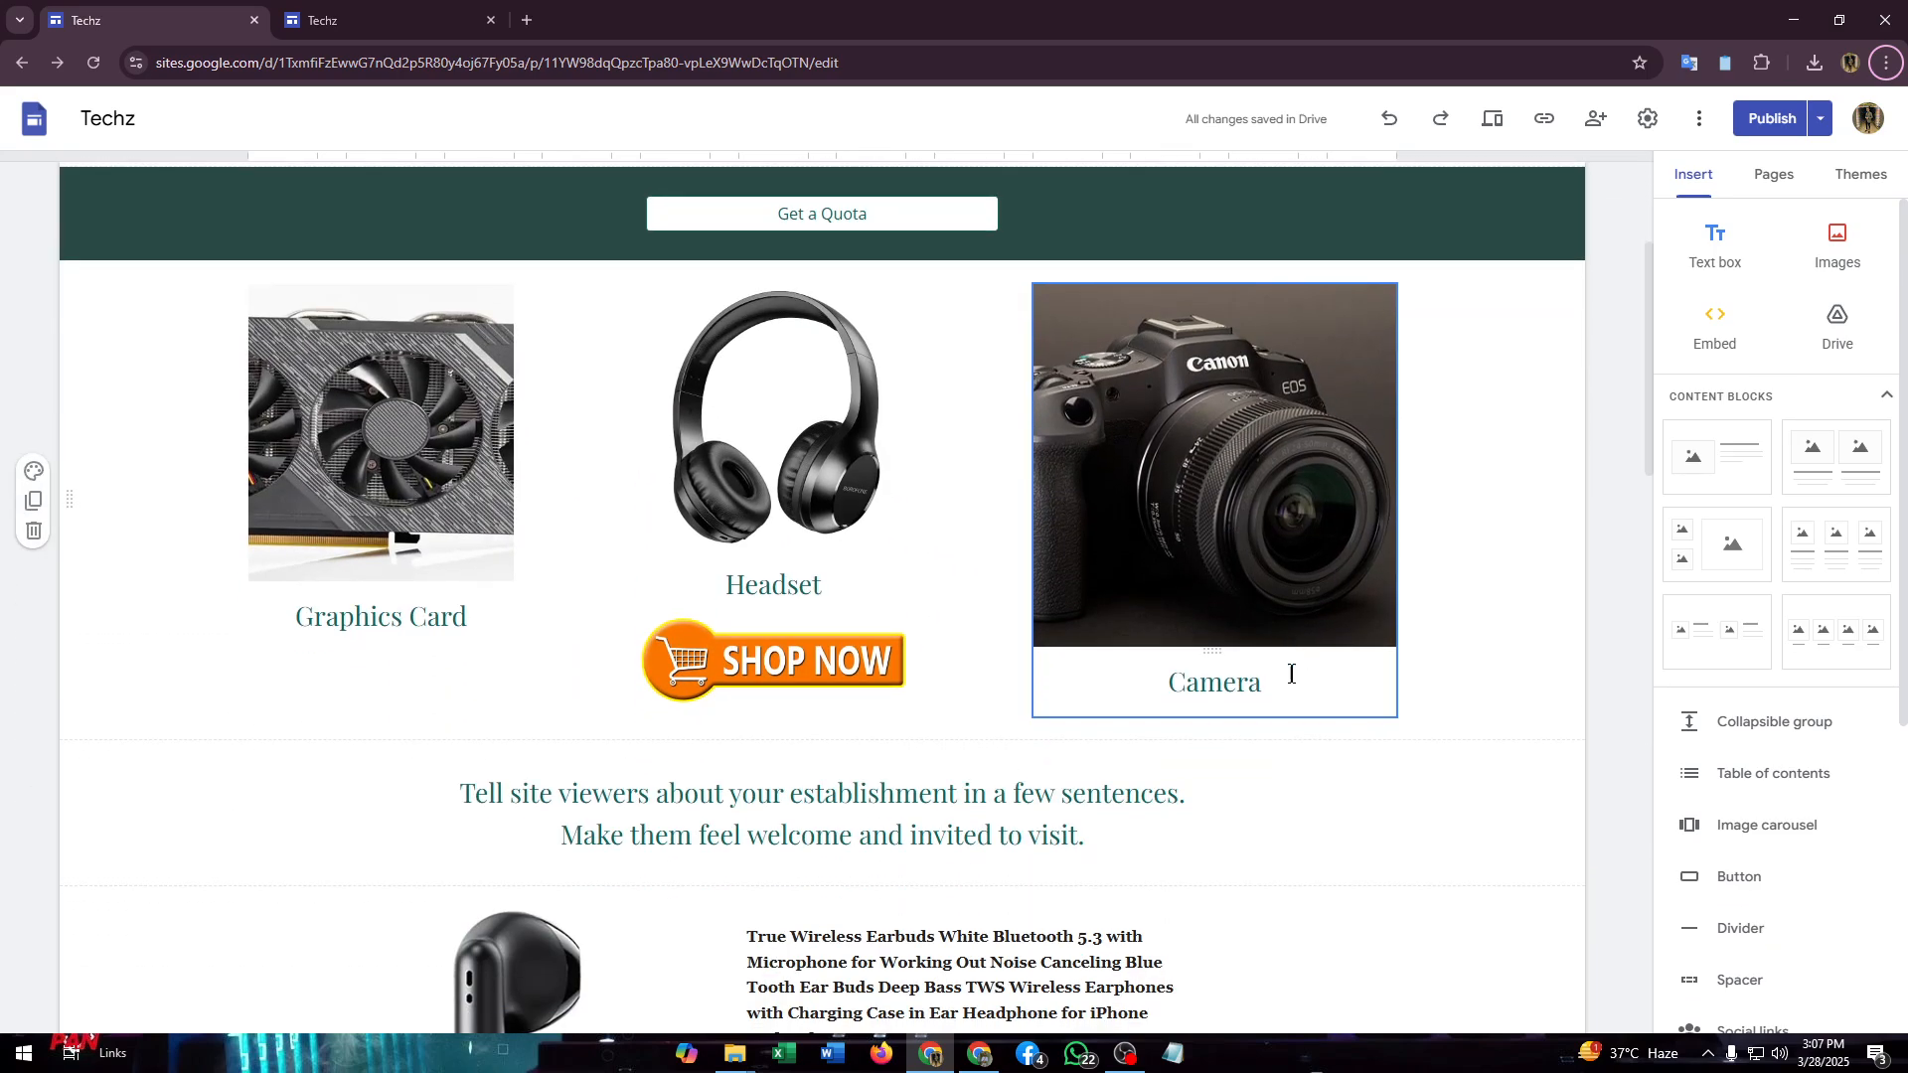
scroll(1135, 801, down, 1)
scroll(1135, 801, up, 4)
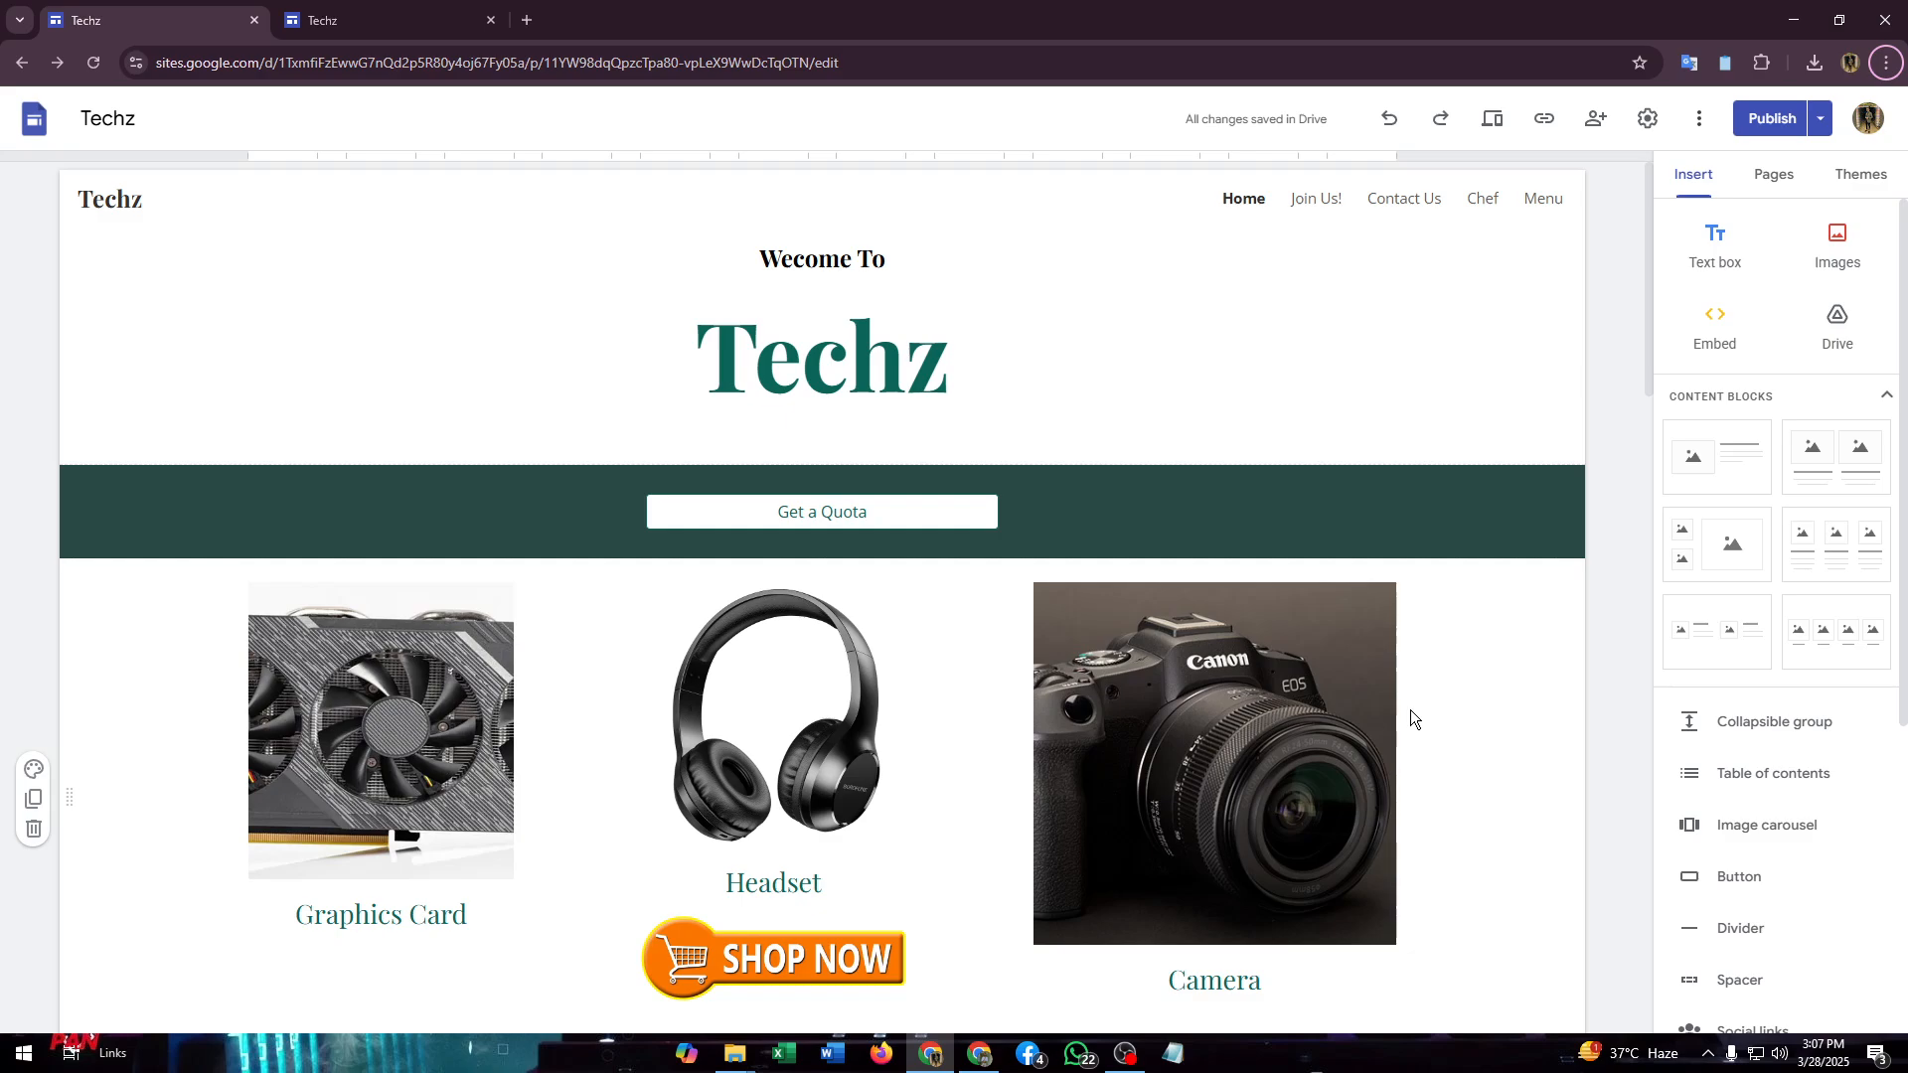
scroll(1421, 676, down, 1)
scroll(1435, 628, up, 1)
scroll(1419, 667, down, 2)
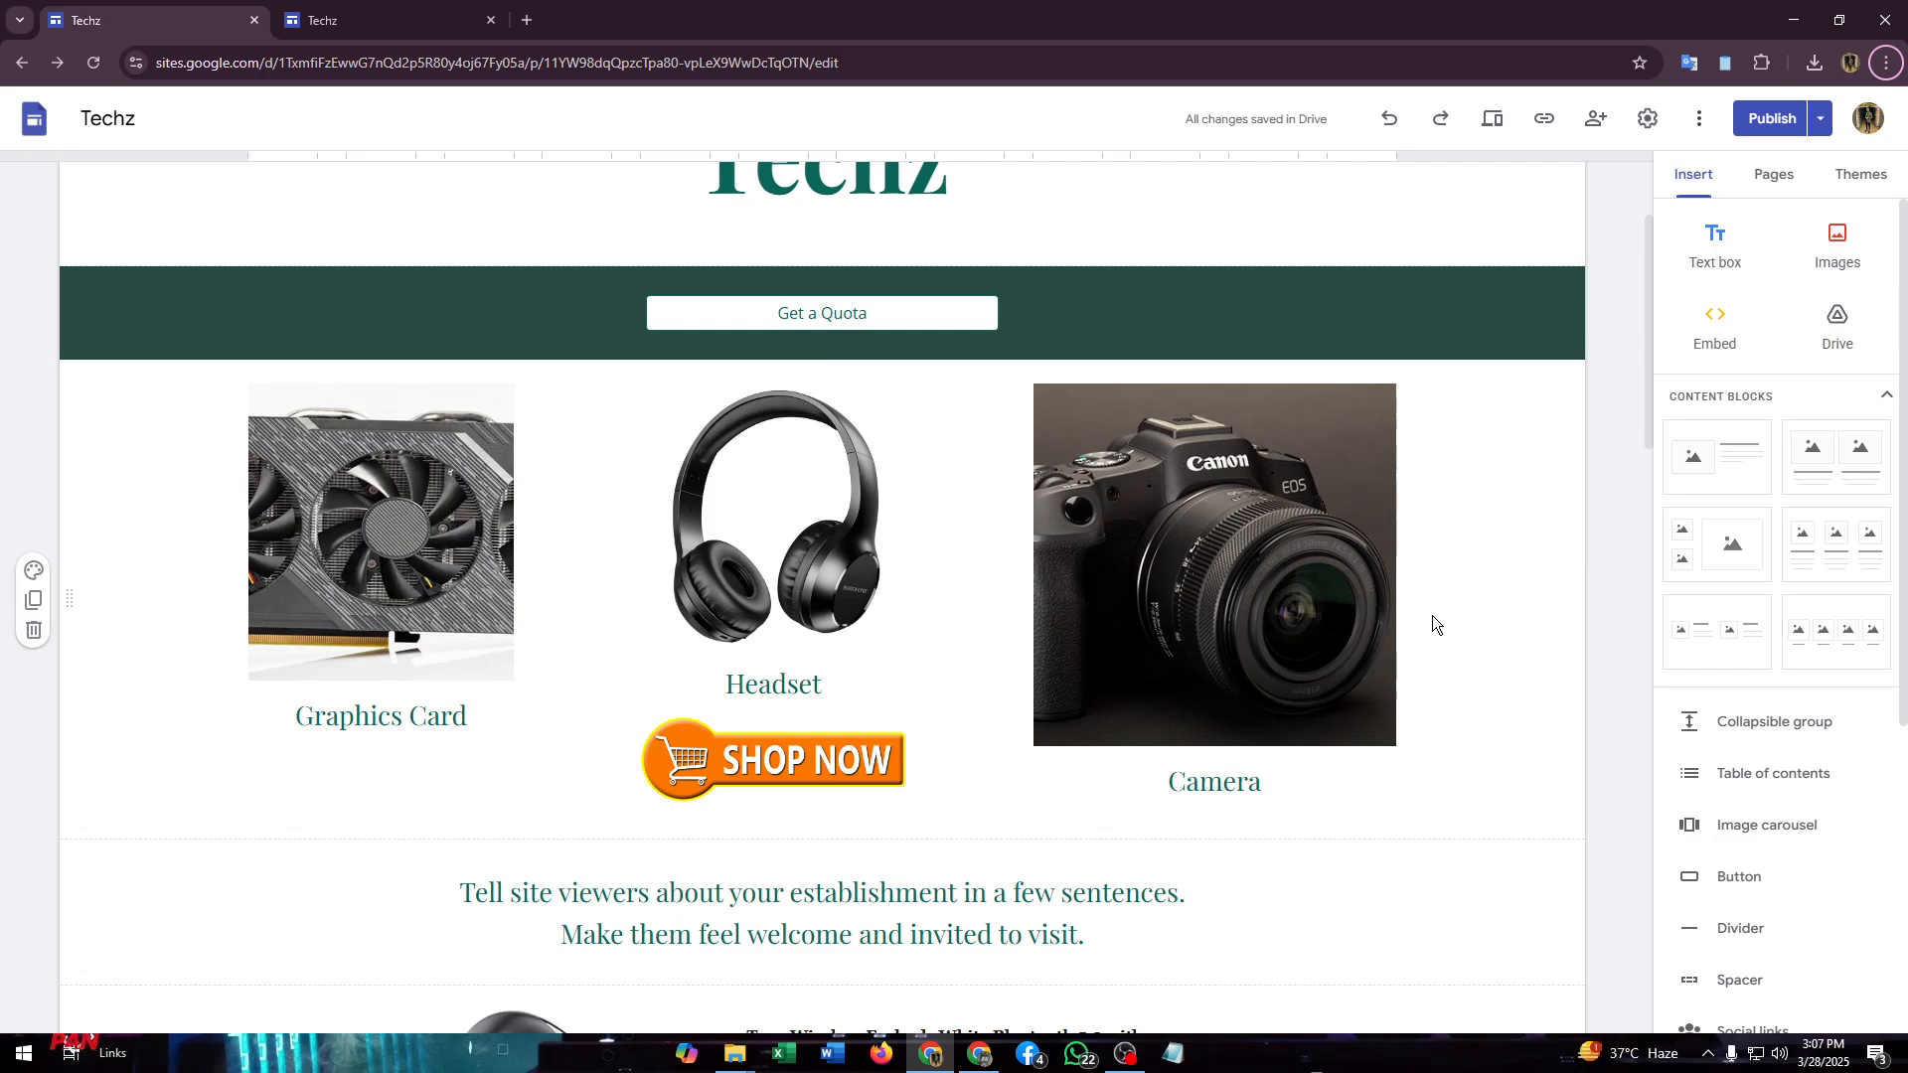
scroll(1439, 777, down, 4)
scroll(920, 720, up, 6)
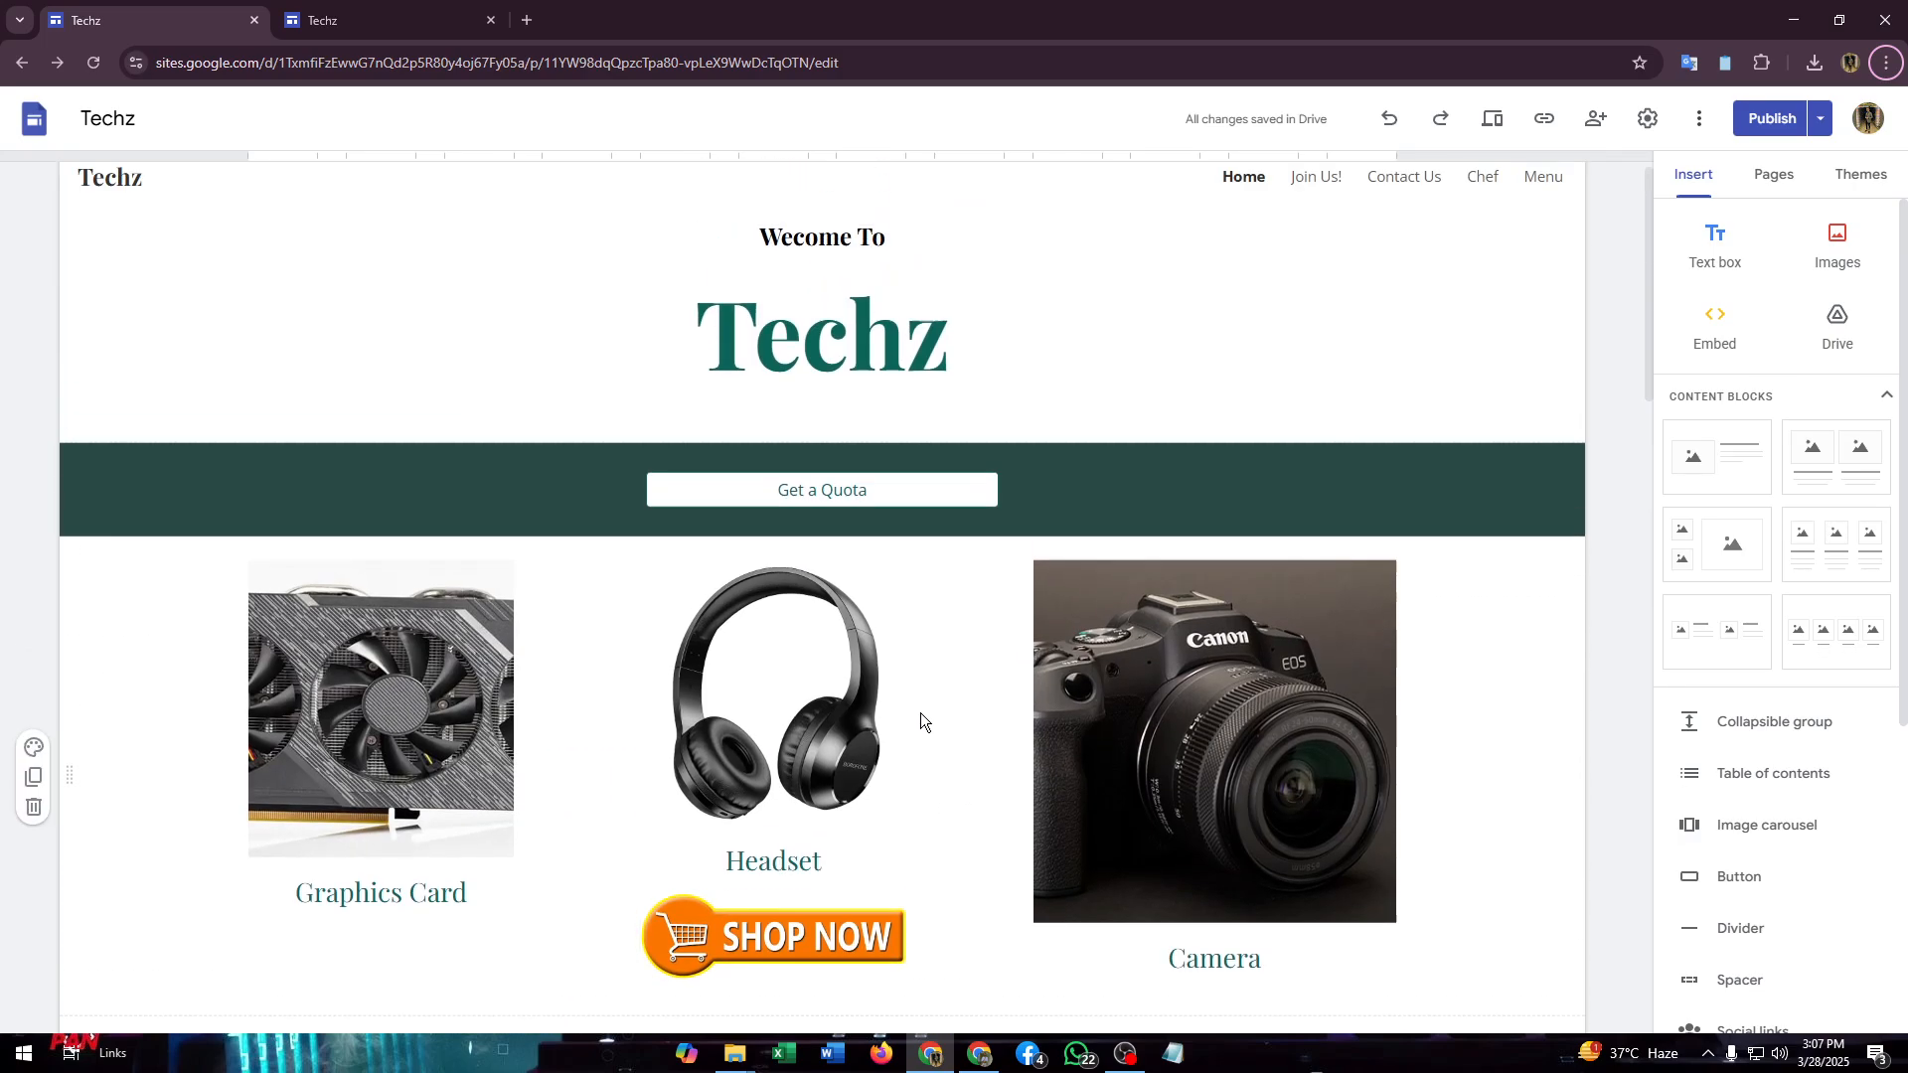
scroll(315, 725, down, 7)
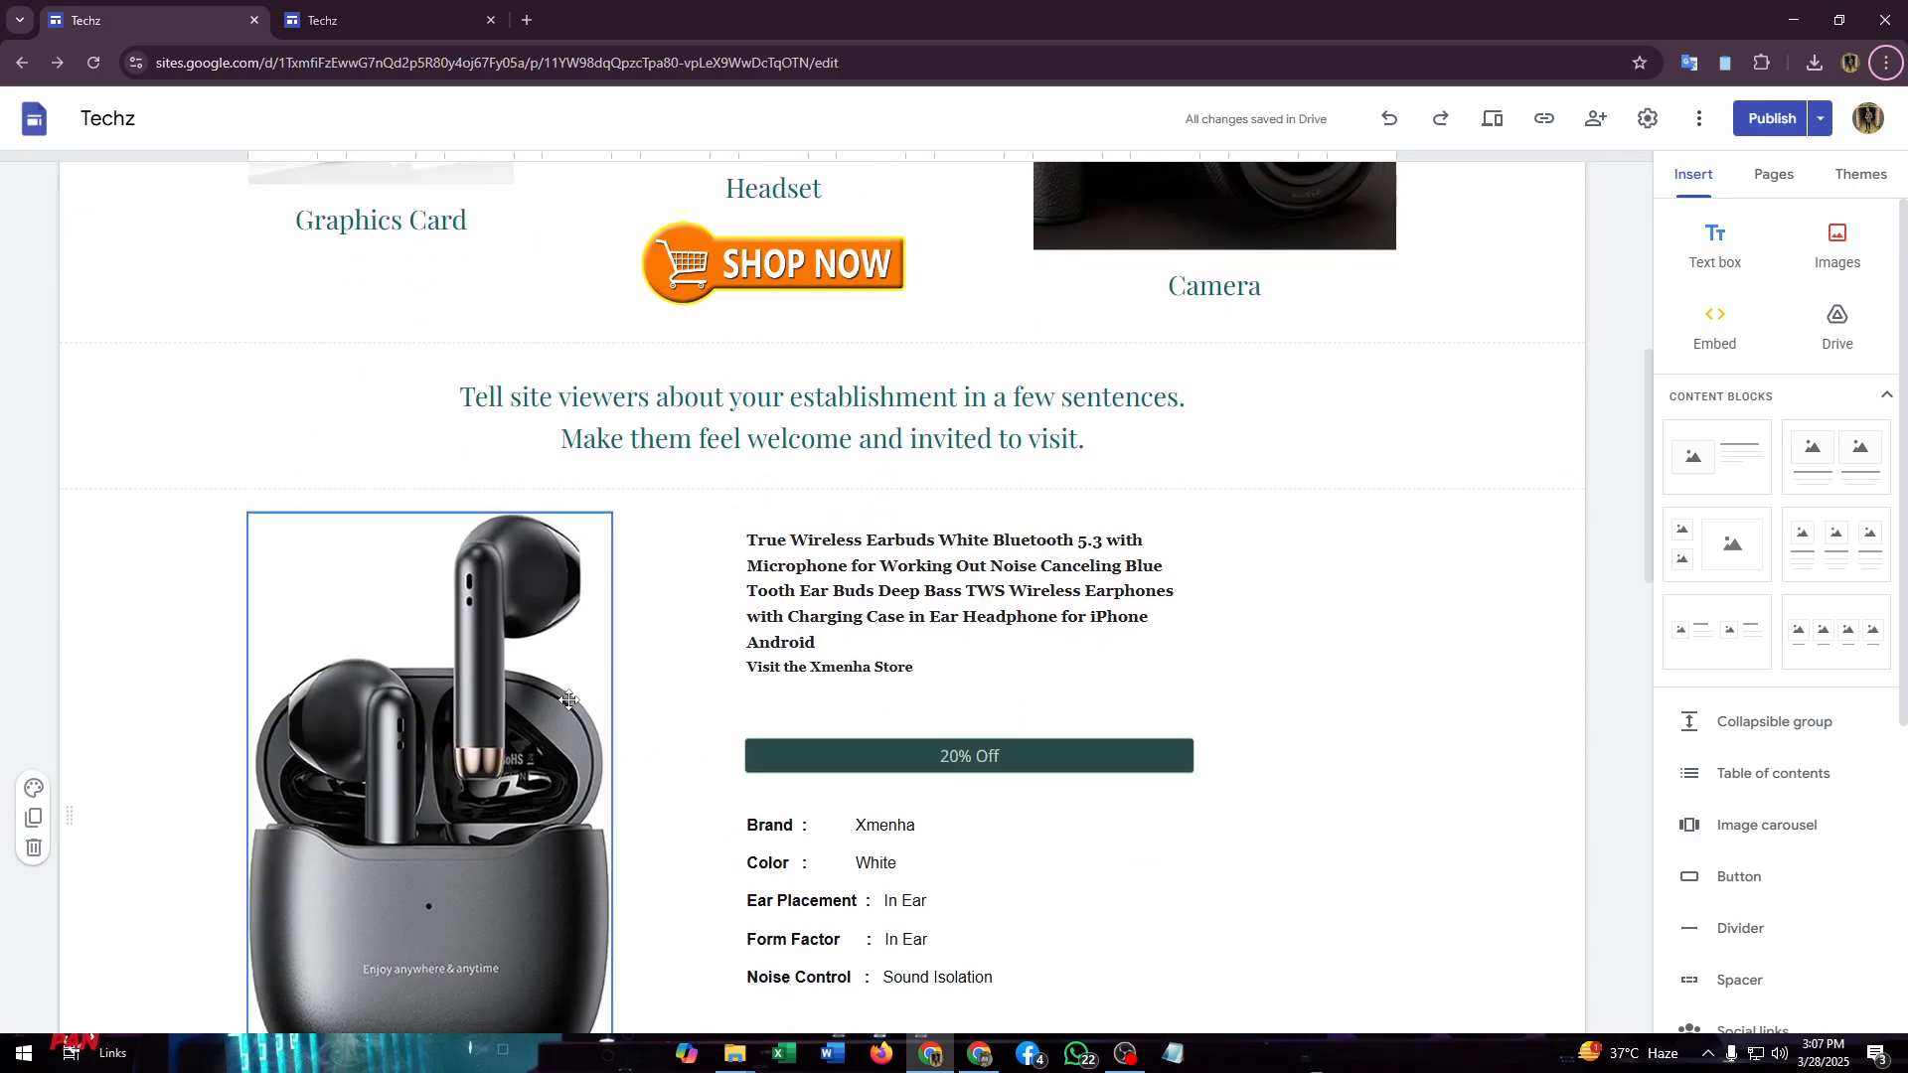
scroll(567, 676, up, 3)
scroll(695, 741, down, 11)
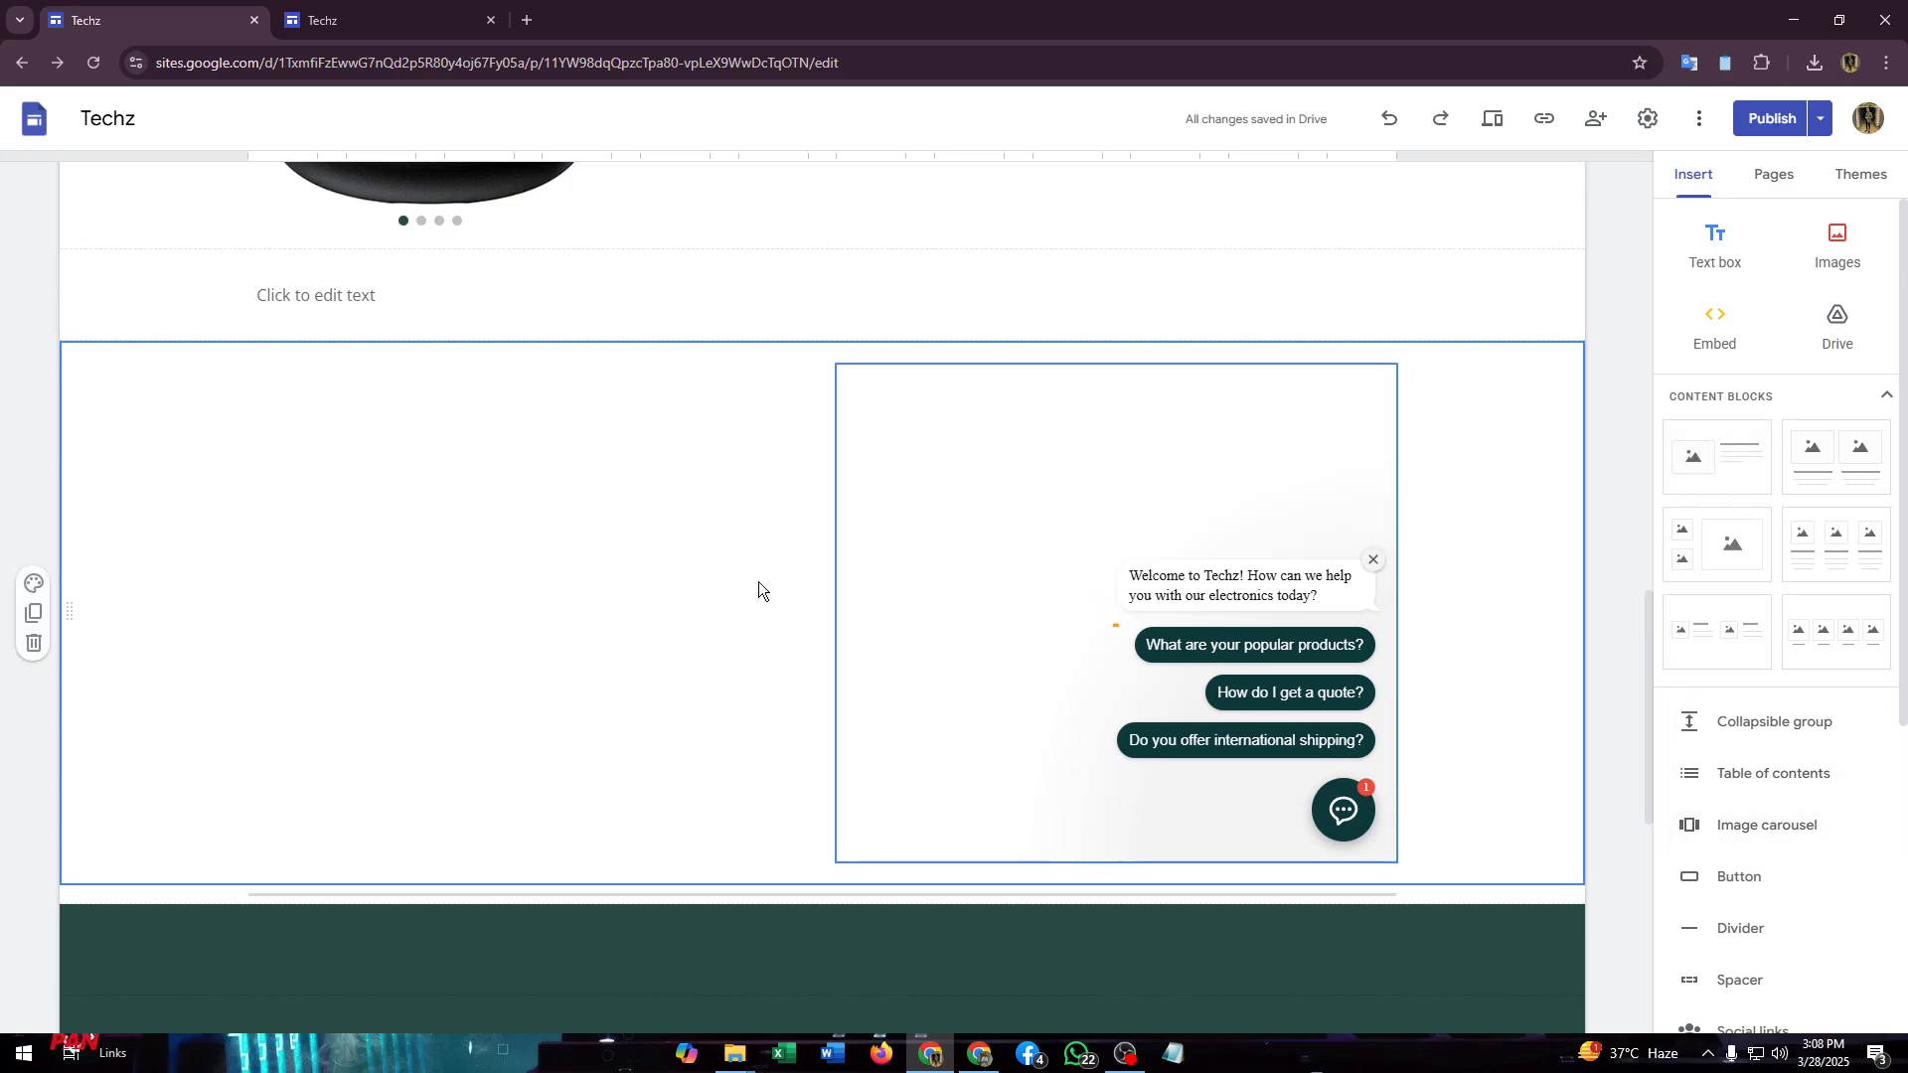
- Insert a 'Contact Us!' button whose link is the store's e-mail address
click(1730, 885)
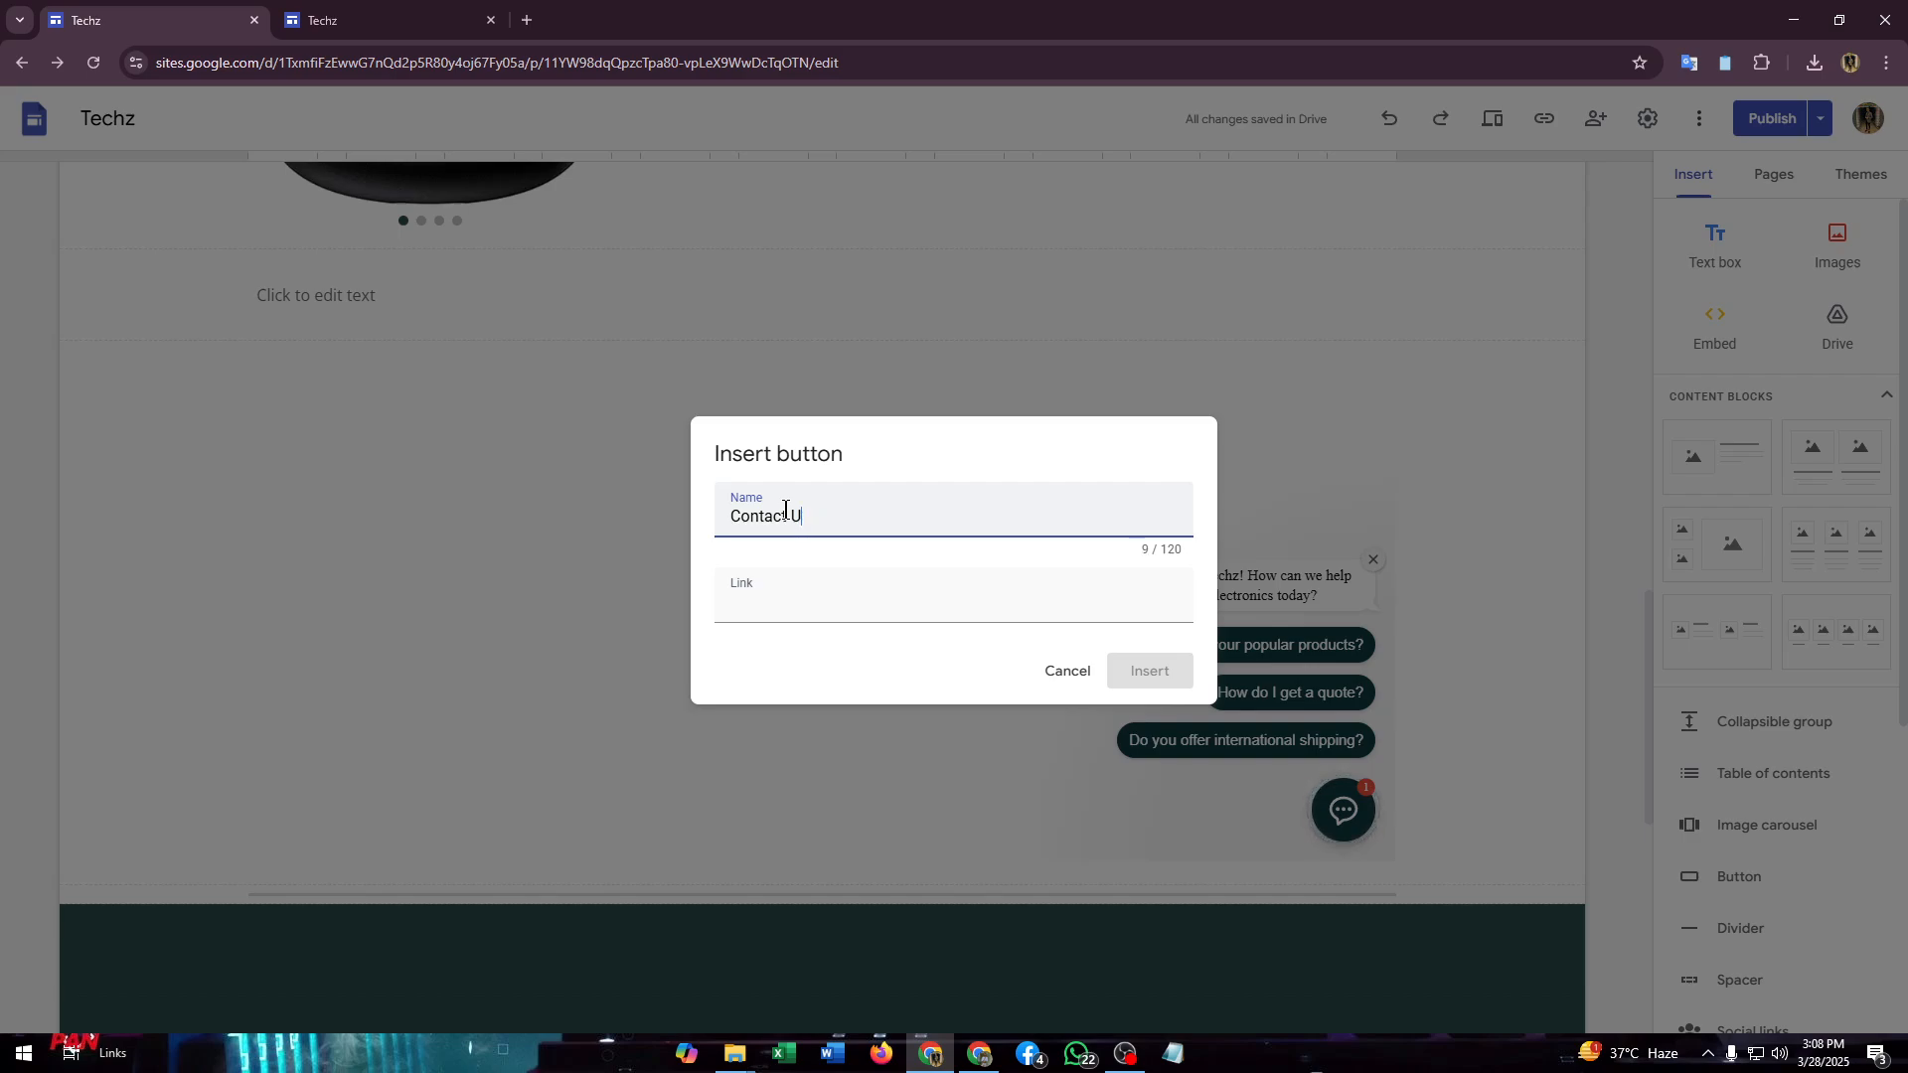
click(823, 596)
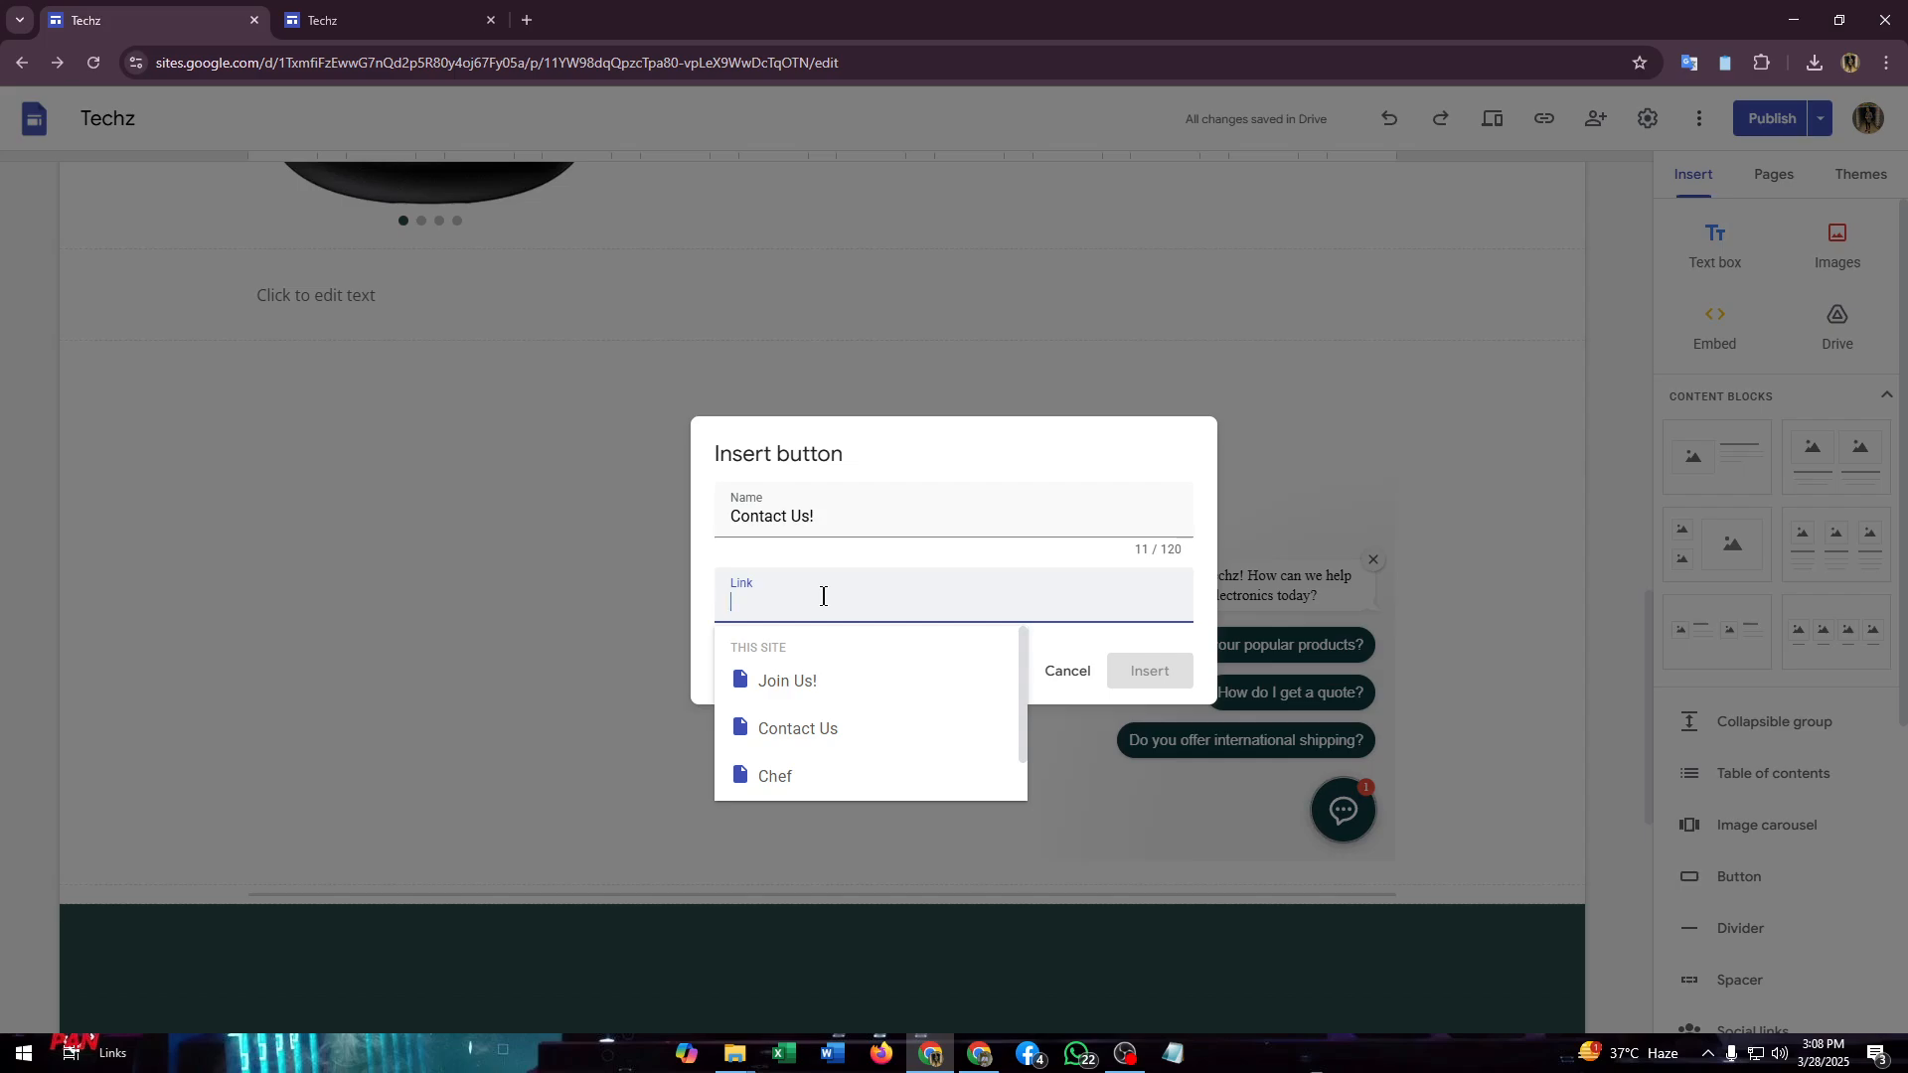
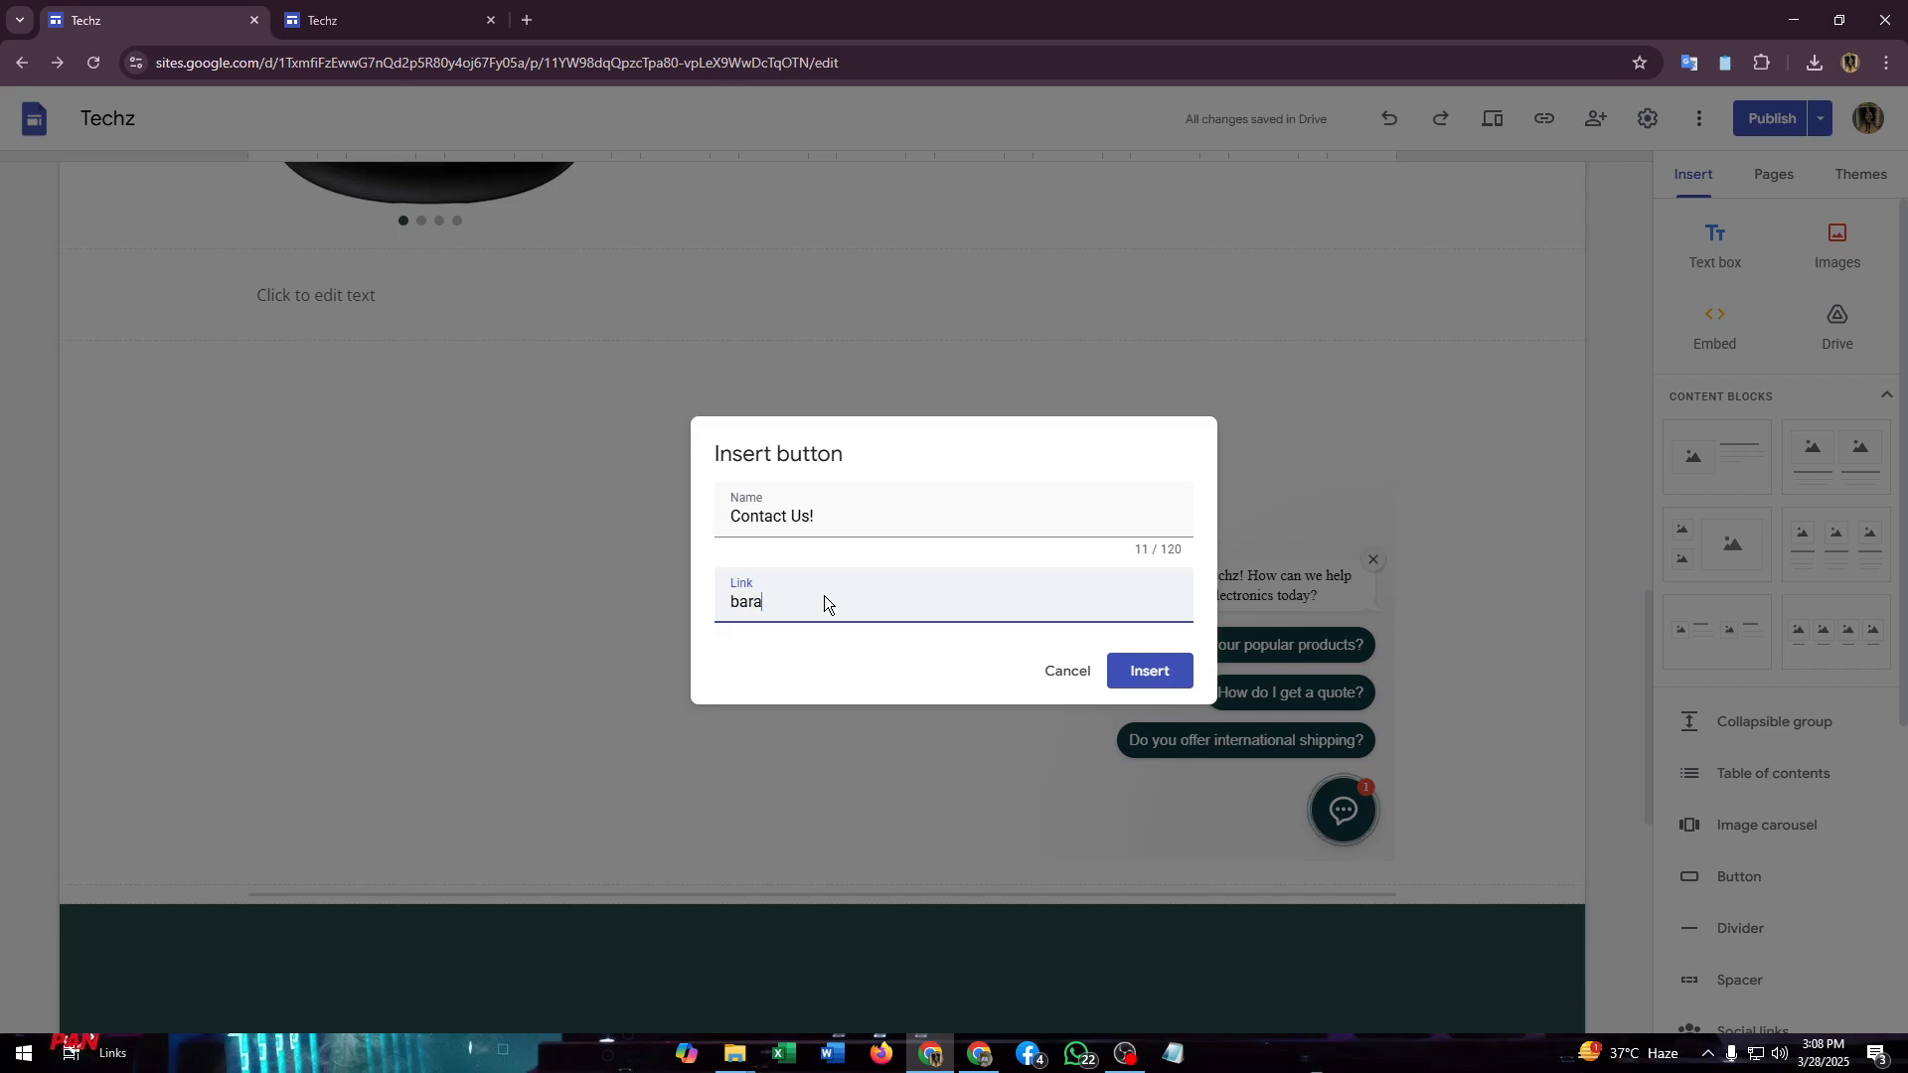
click(1150, 671)
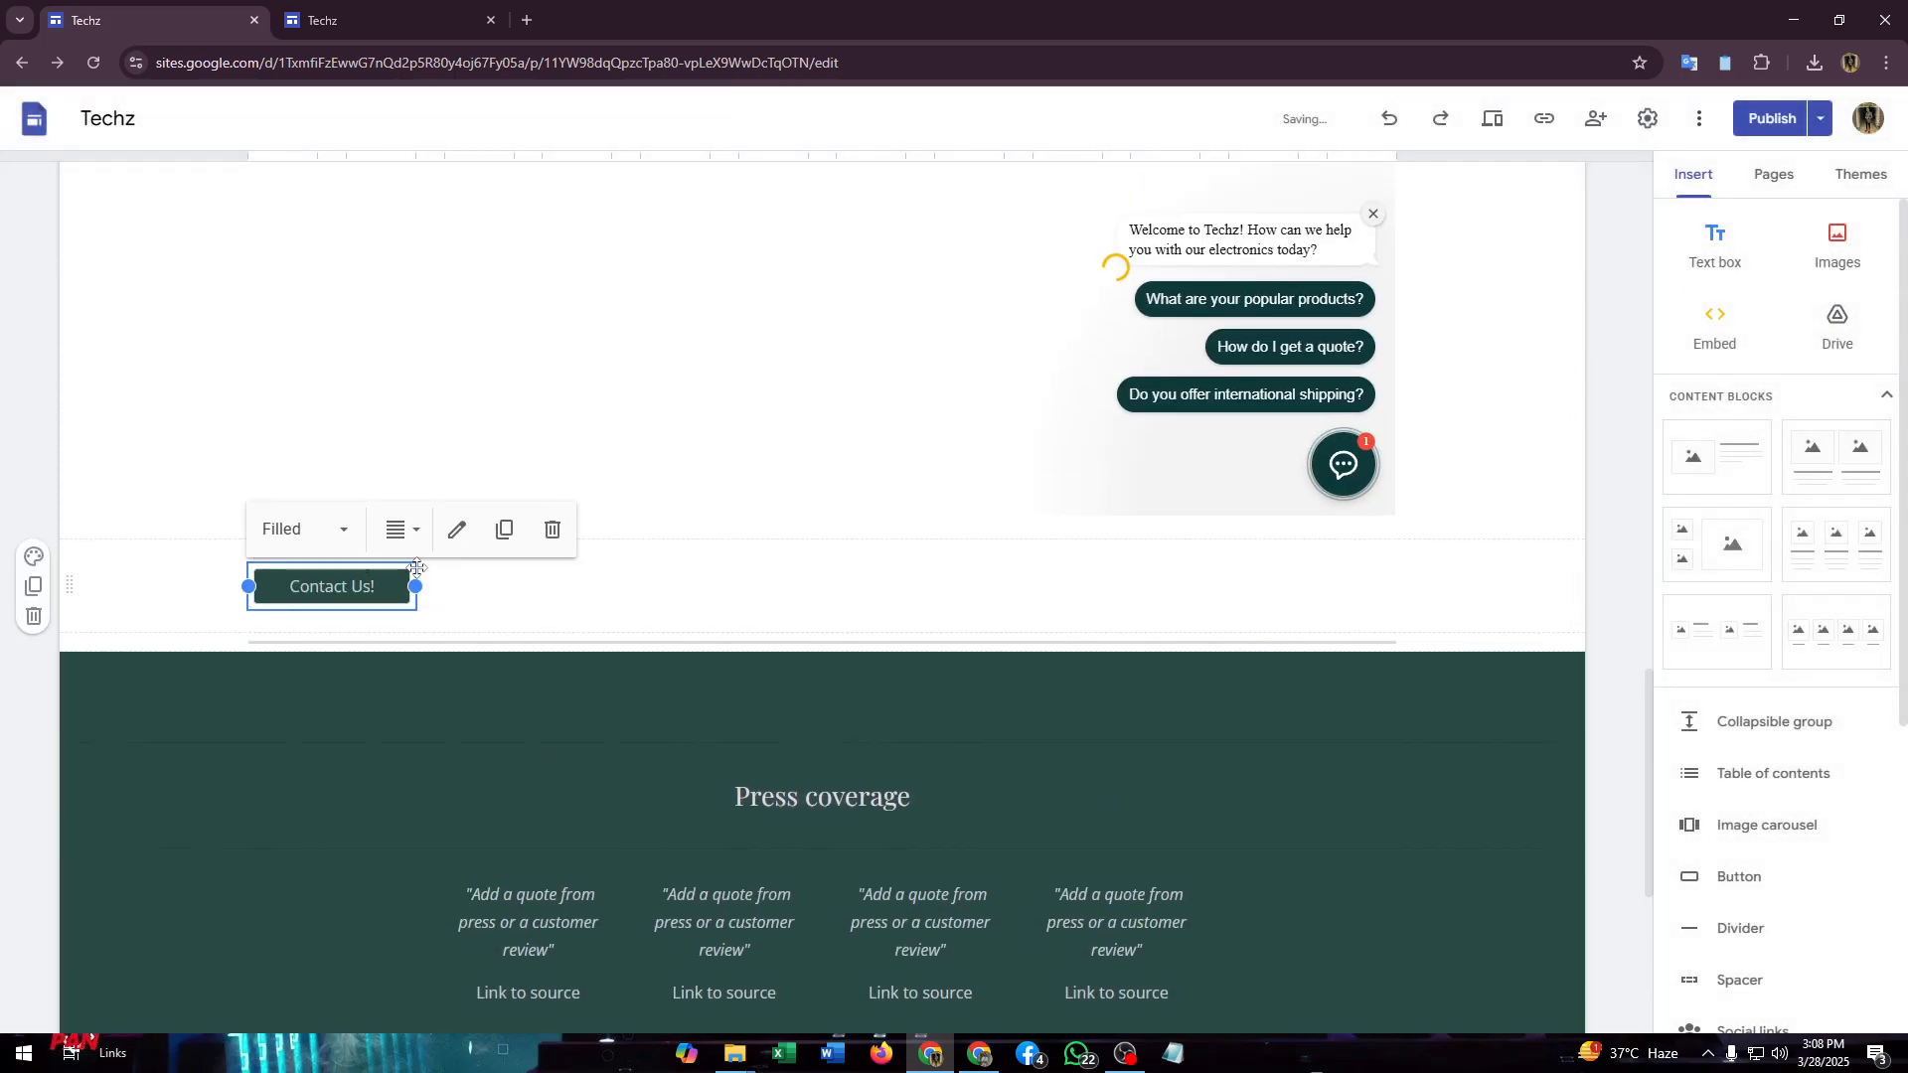
- Drag the Contact Us! button into the right-hand column directly beneath the chat widget
click(370, 590)
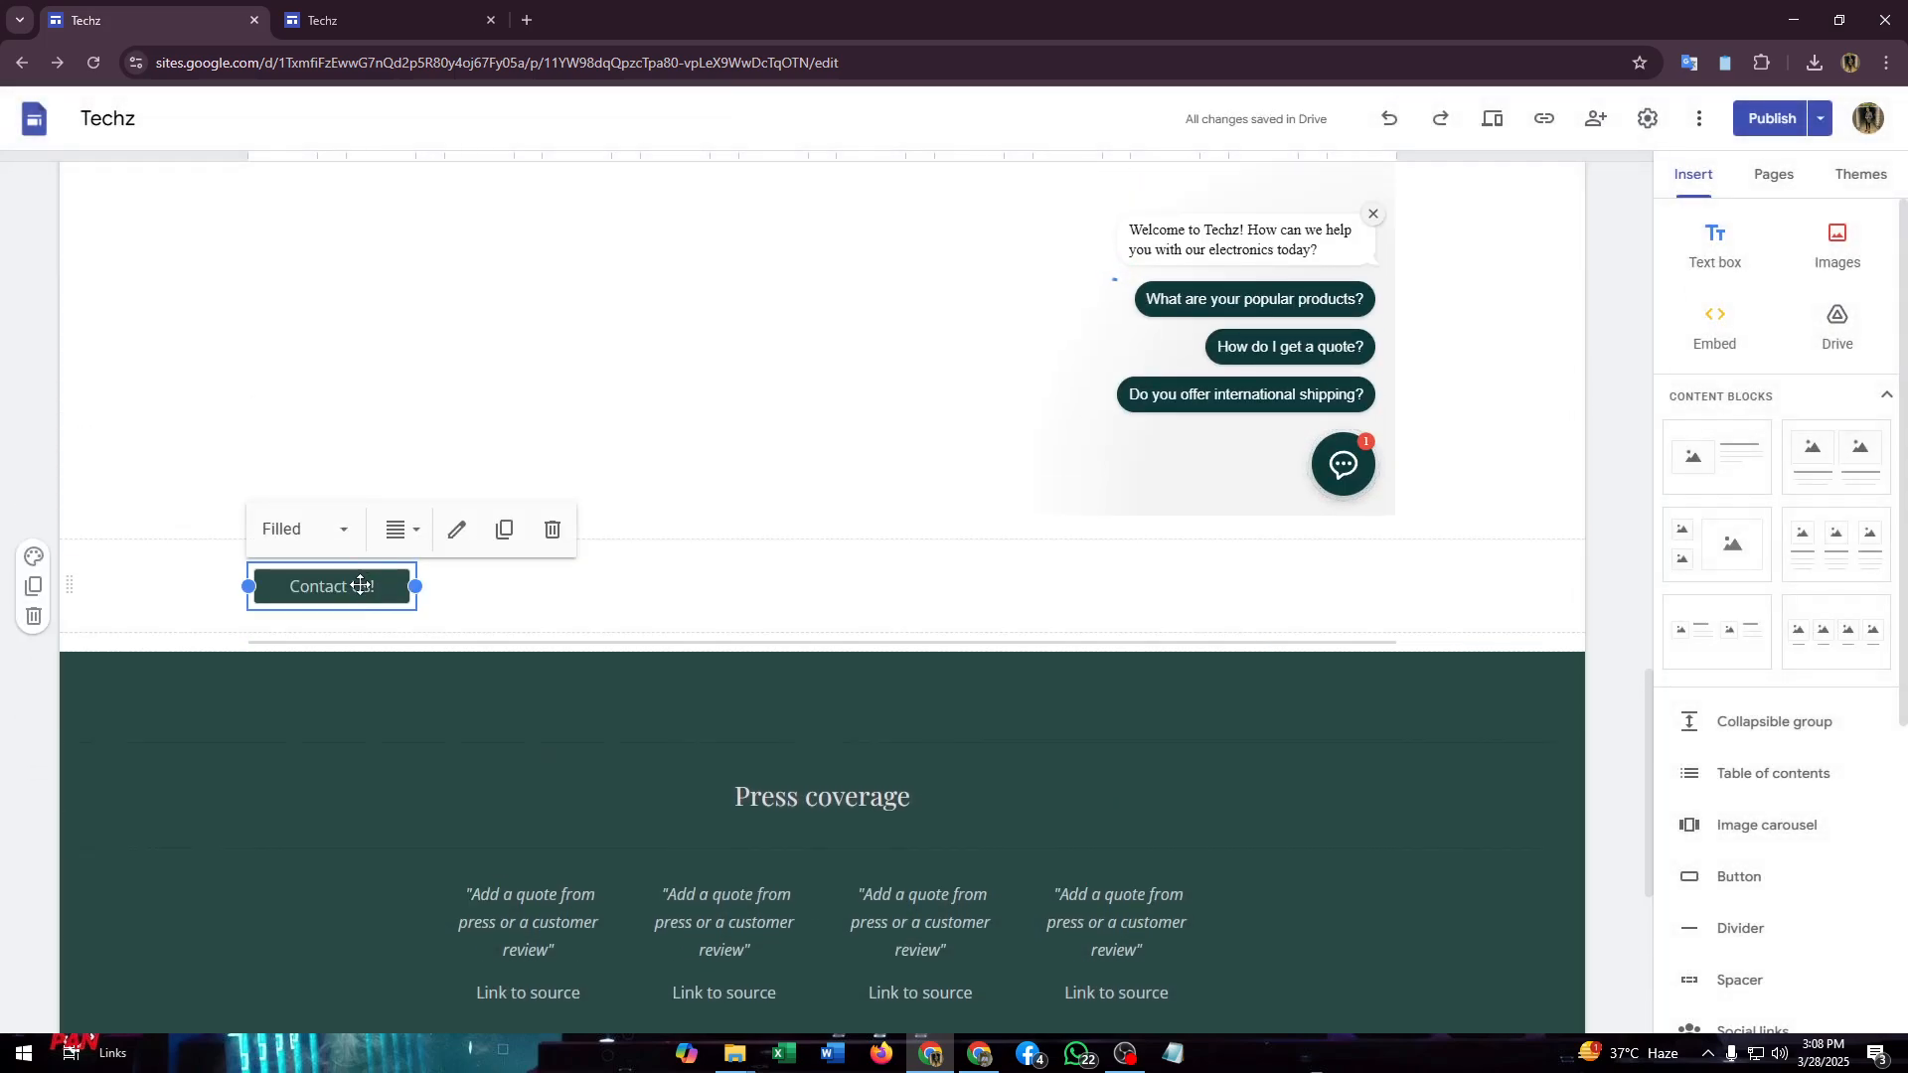
drag(360, 586, 919, 848)
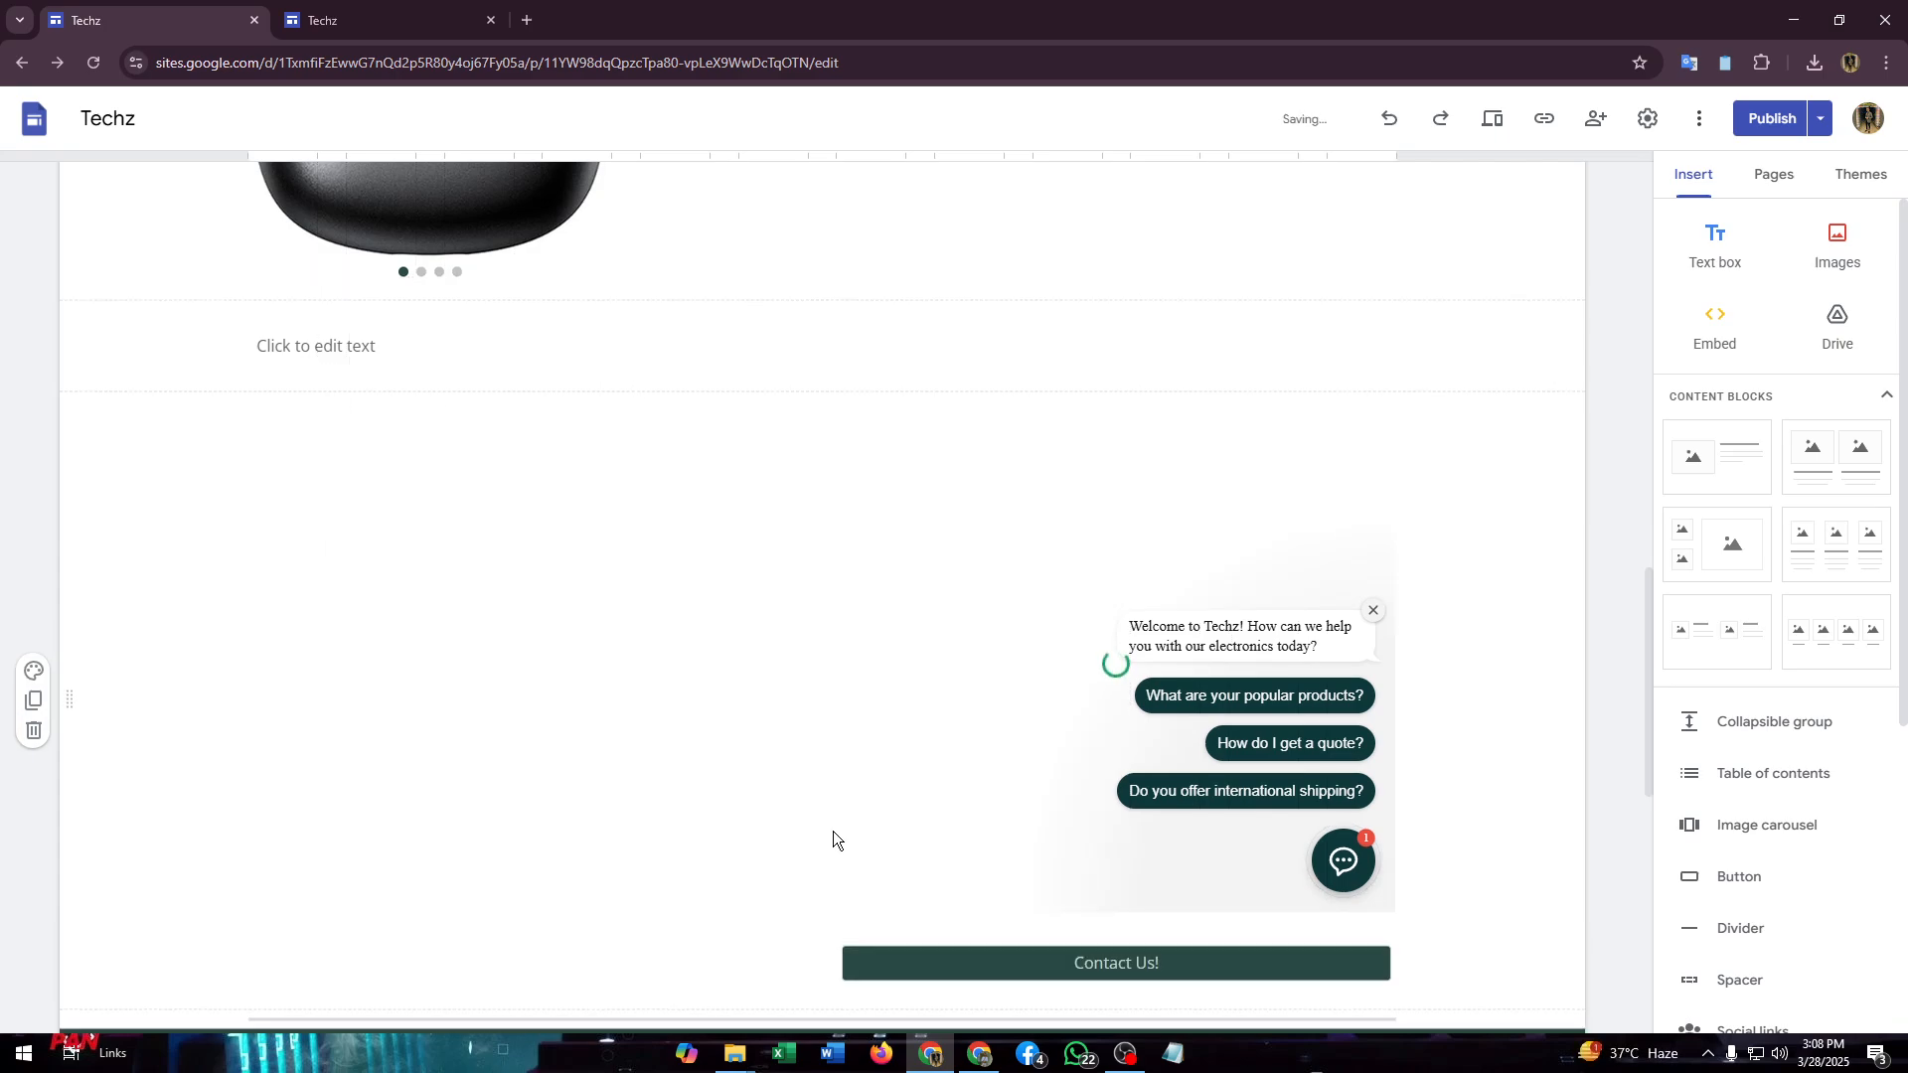
click(1162, 869)
click(1403, 871)
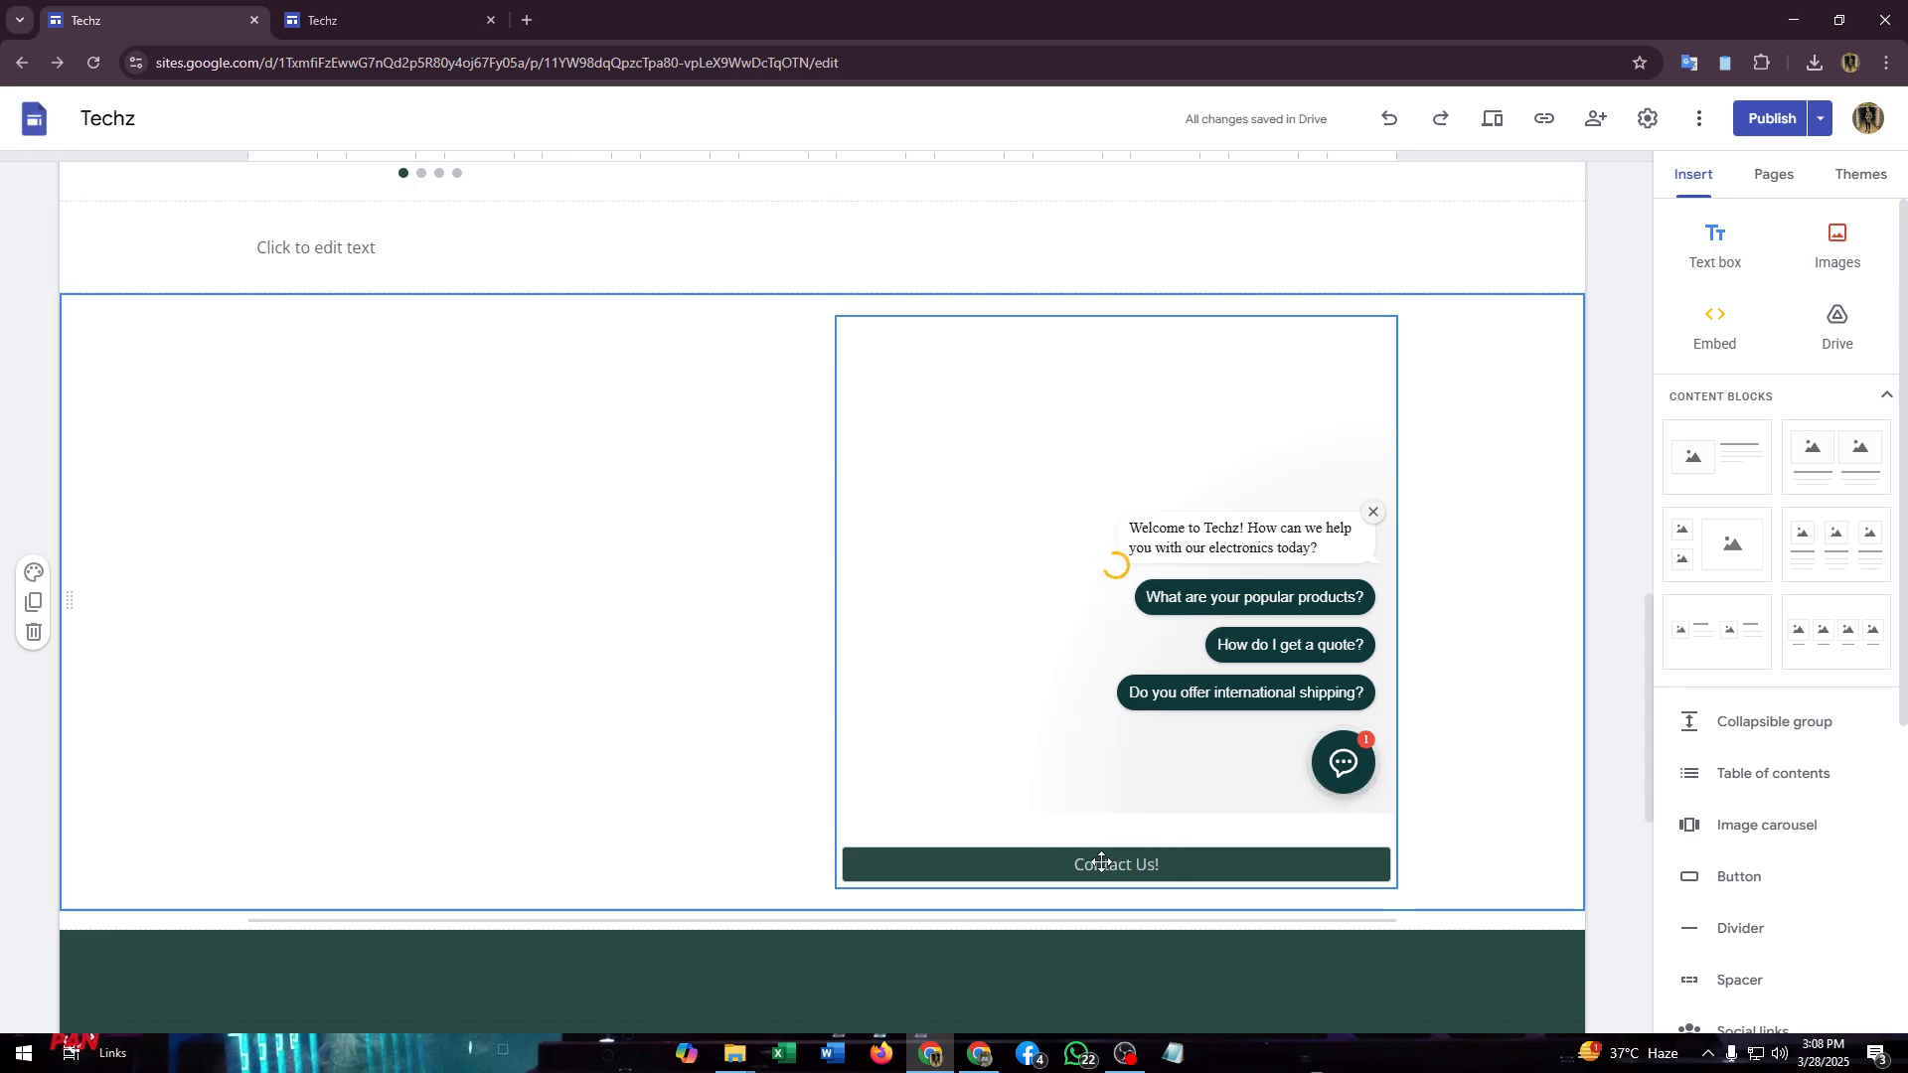
- Keep the Contact Us! button's Filled style and update it with the mailto e-mail link
click(1202, 860)
click(1279, 878)
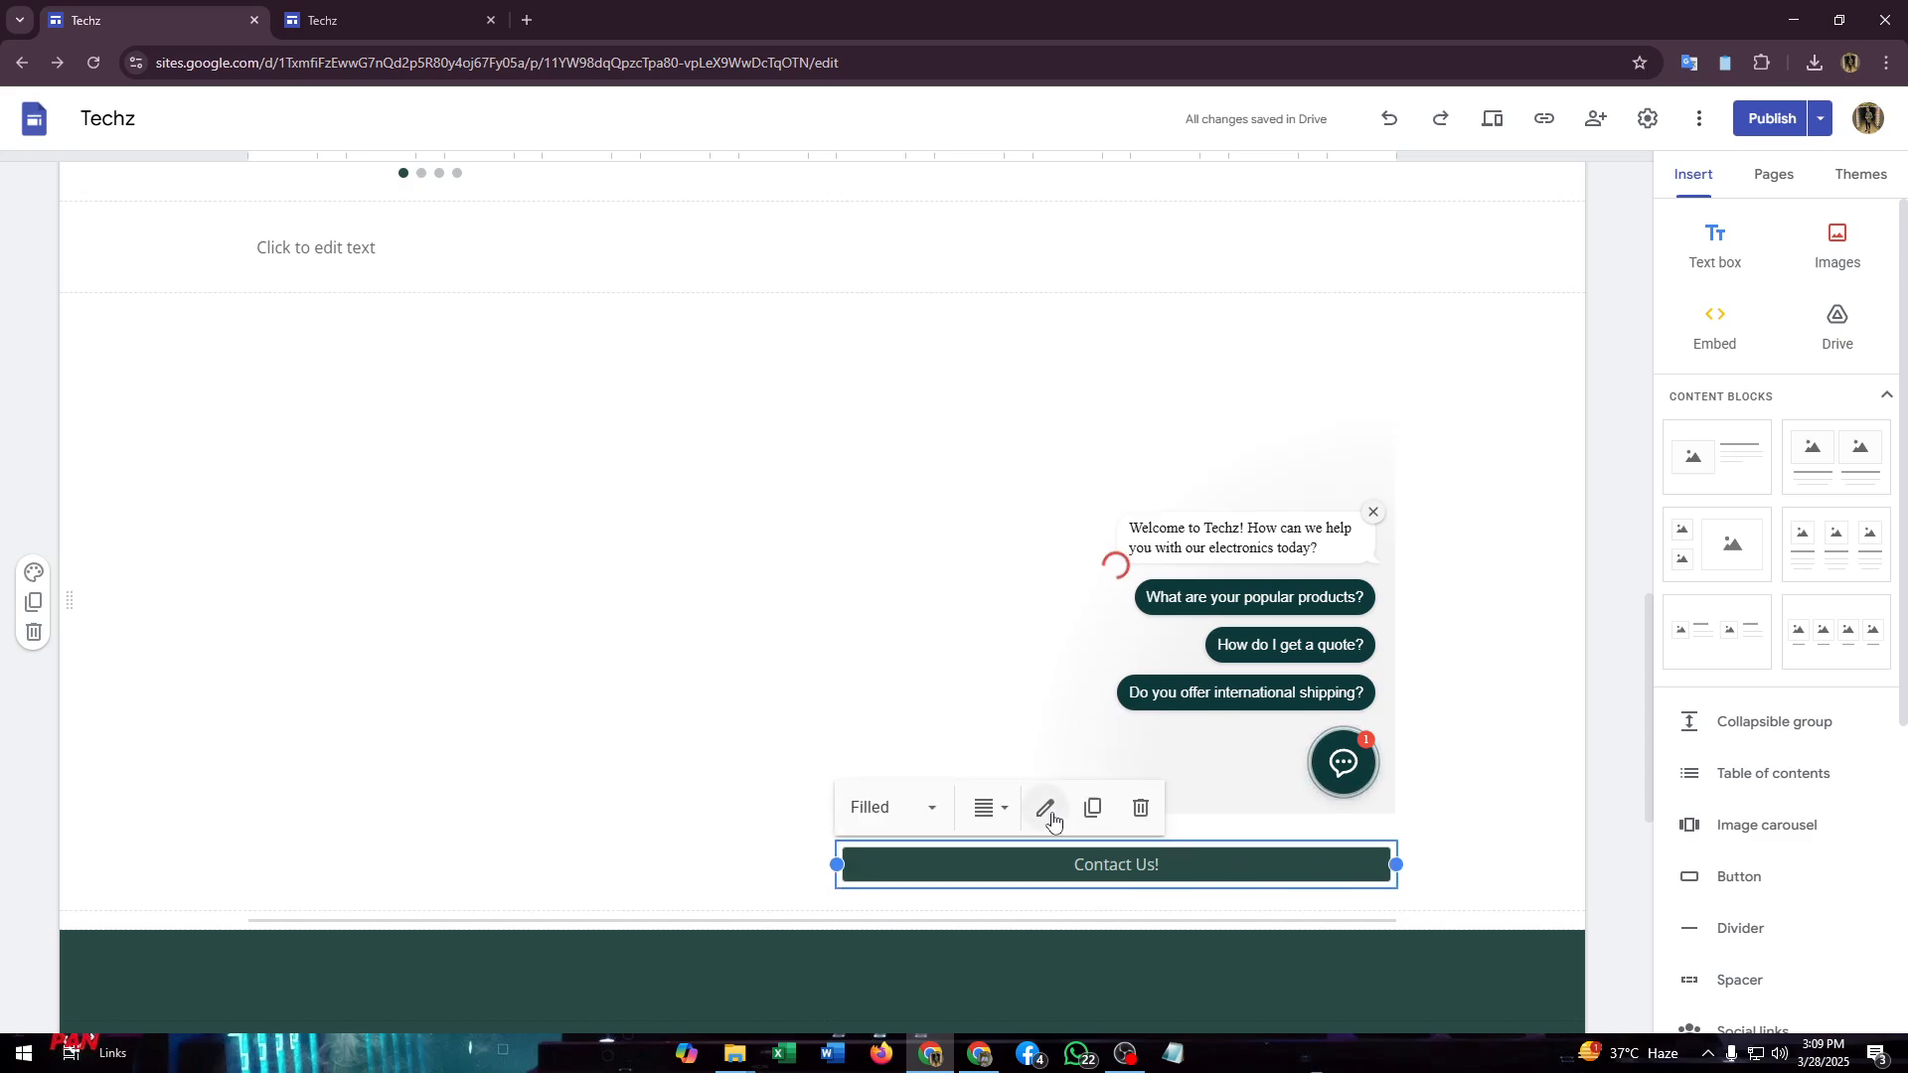
click(925, 807)
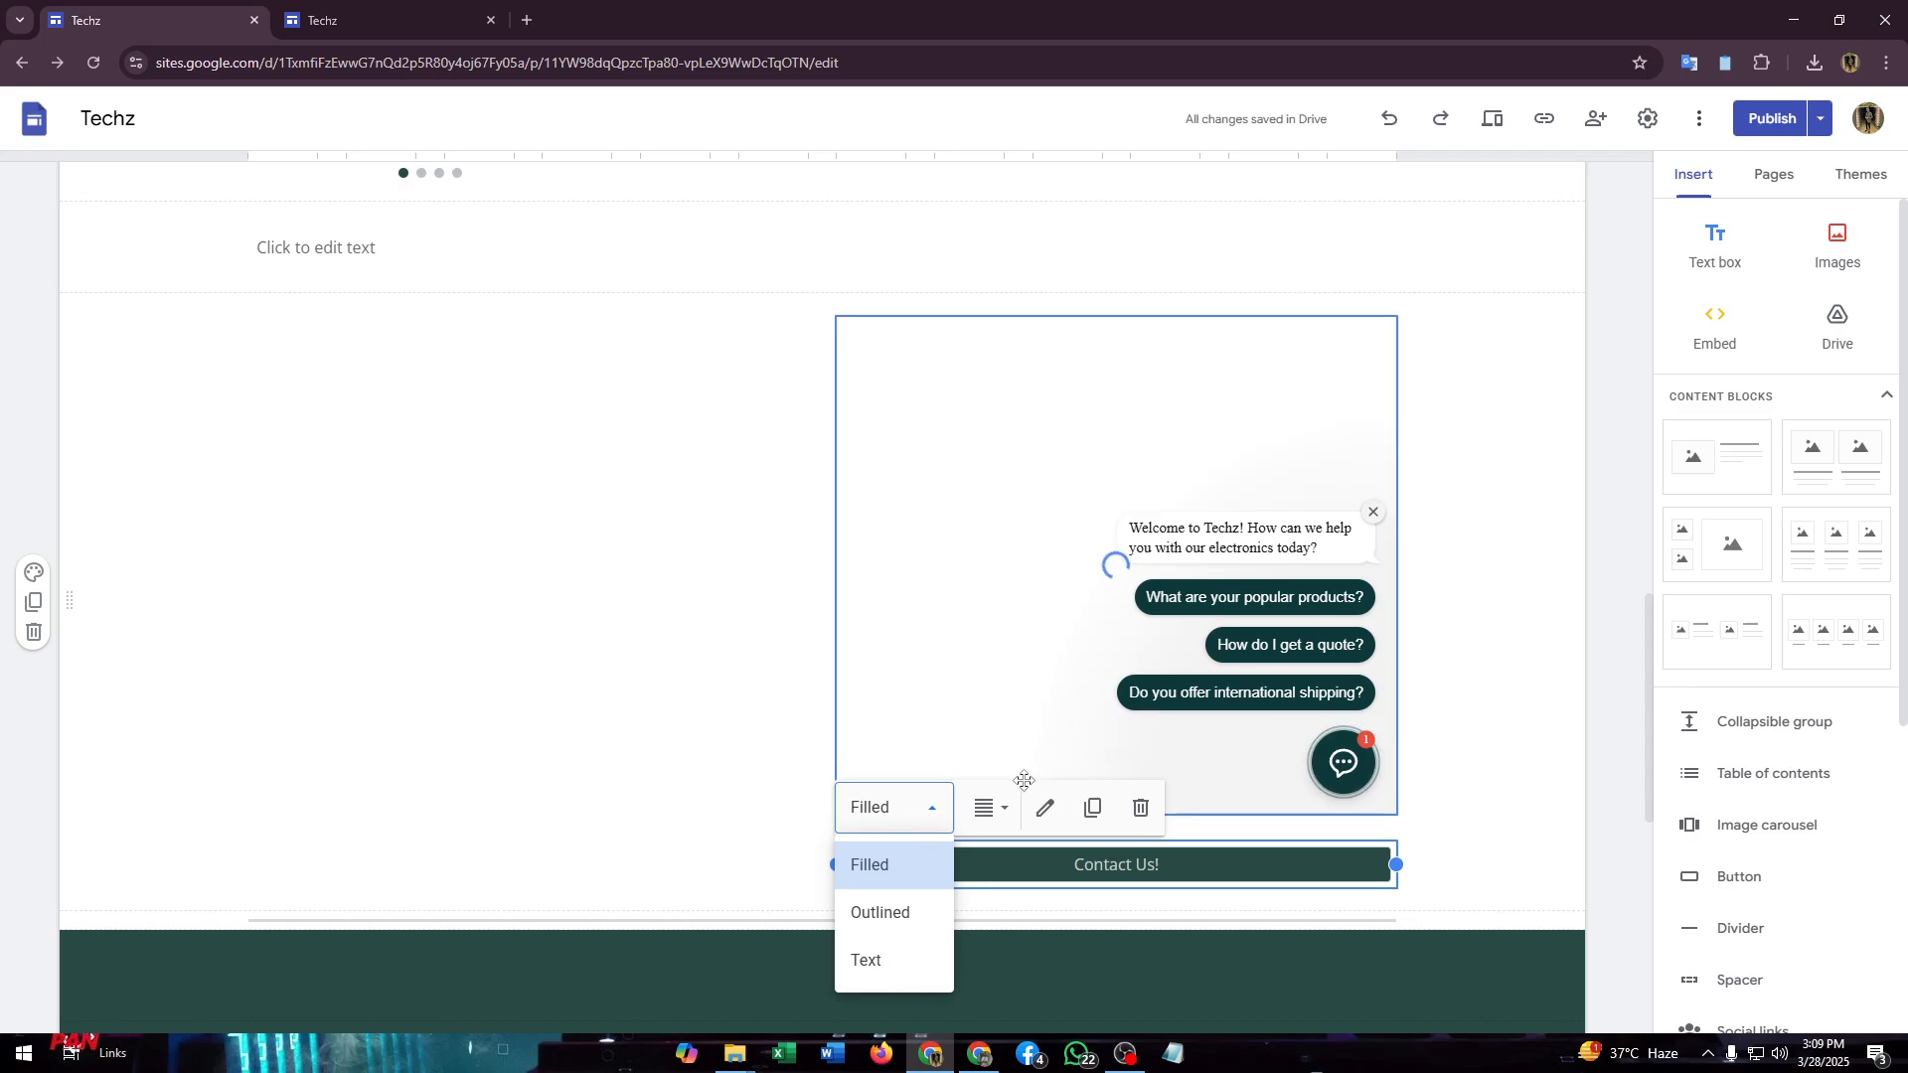
click(1012, 816)
click(1012, 812)
click(1045, 807)
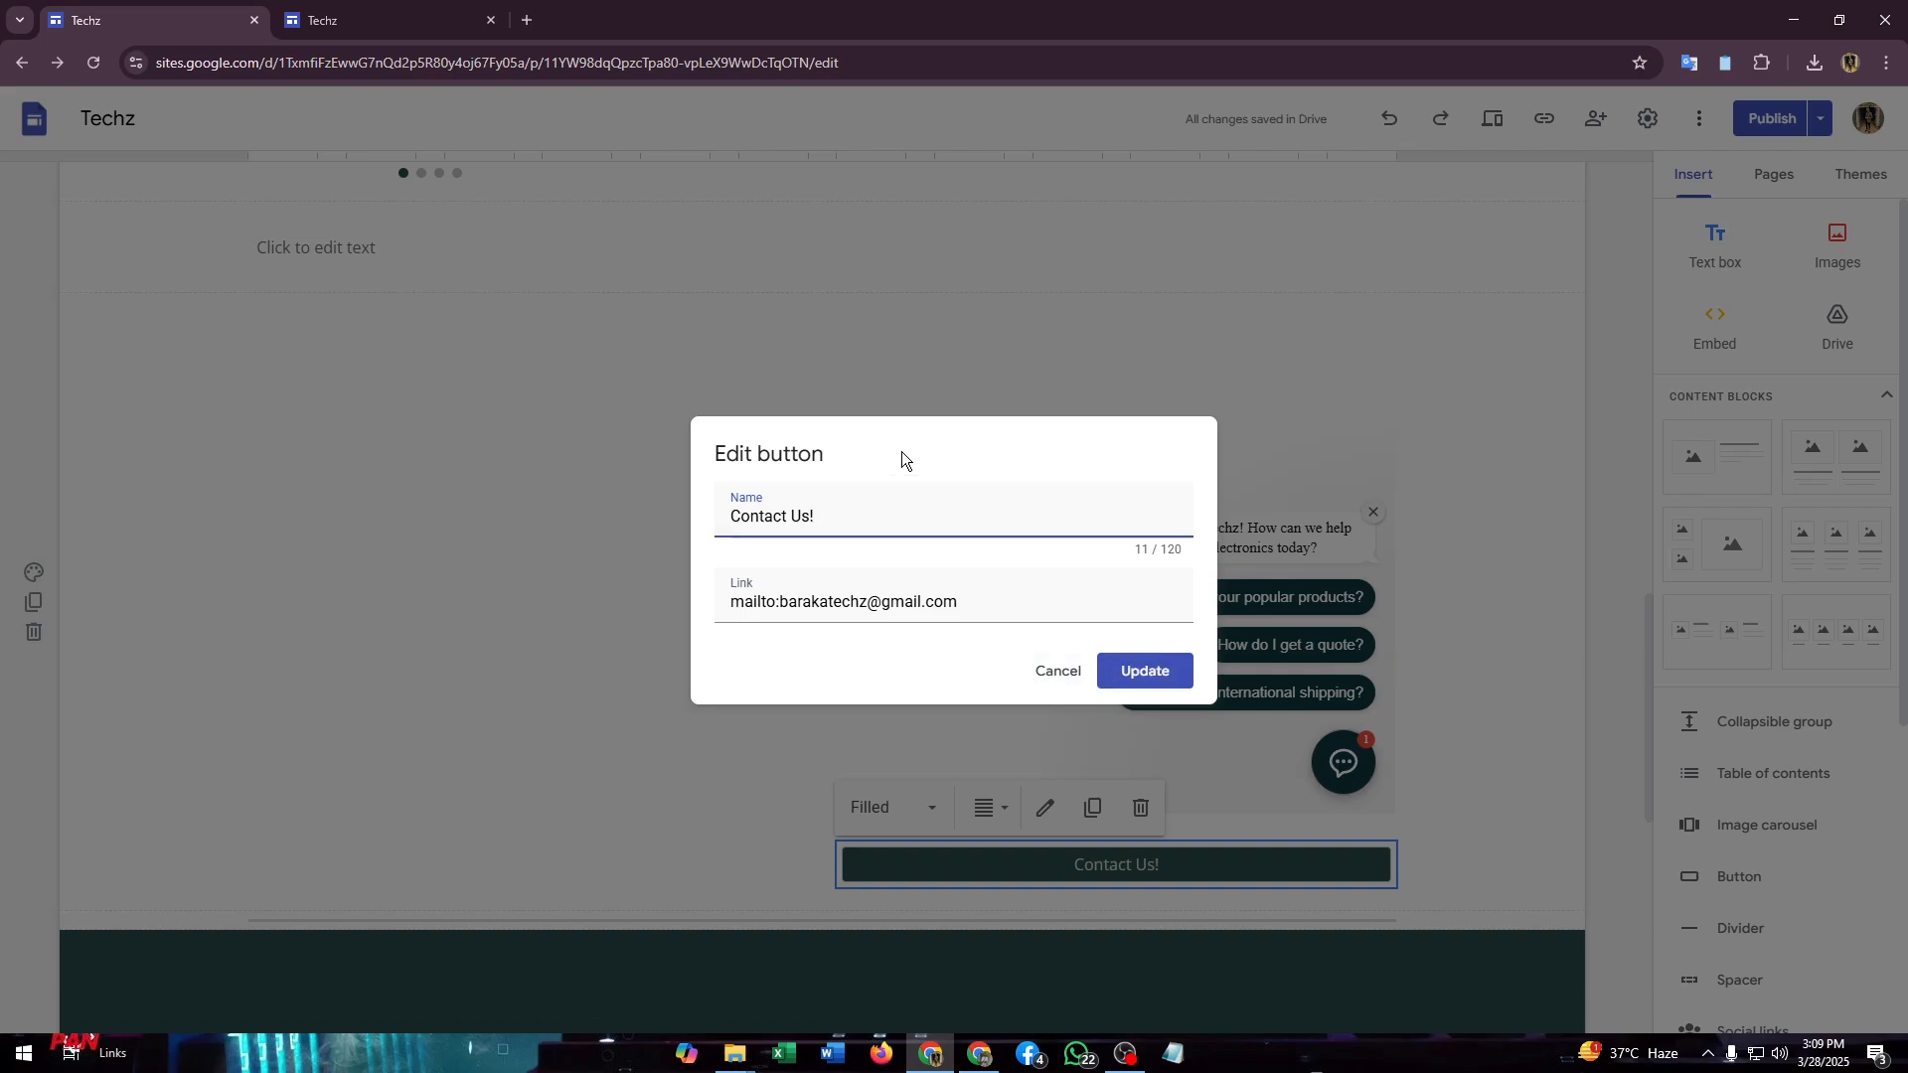
click(1147, 671)
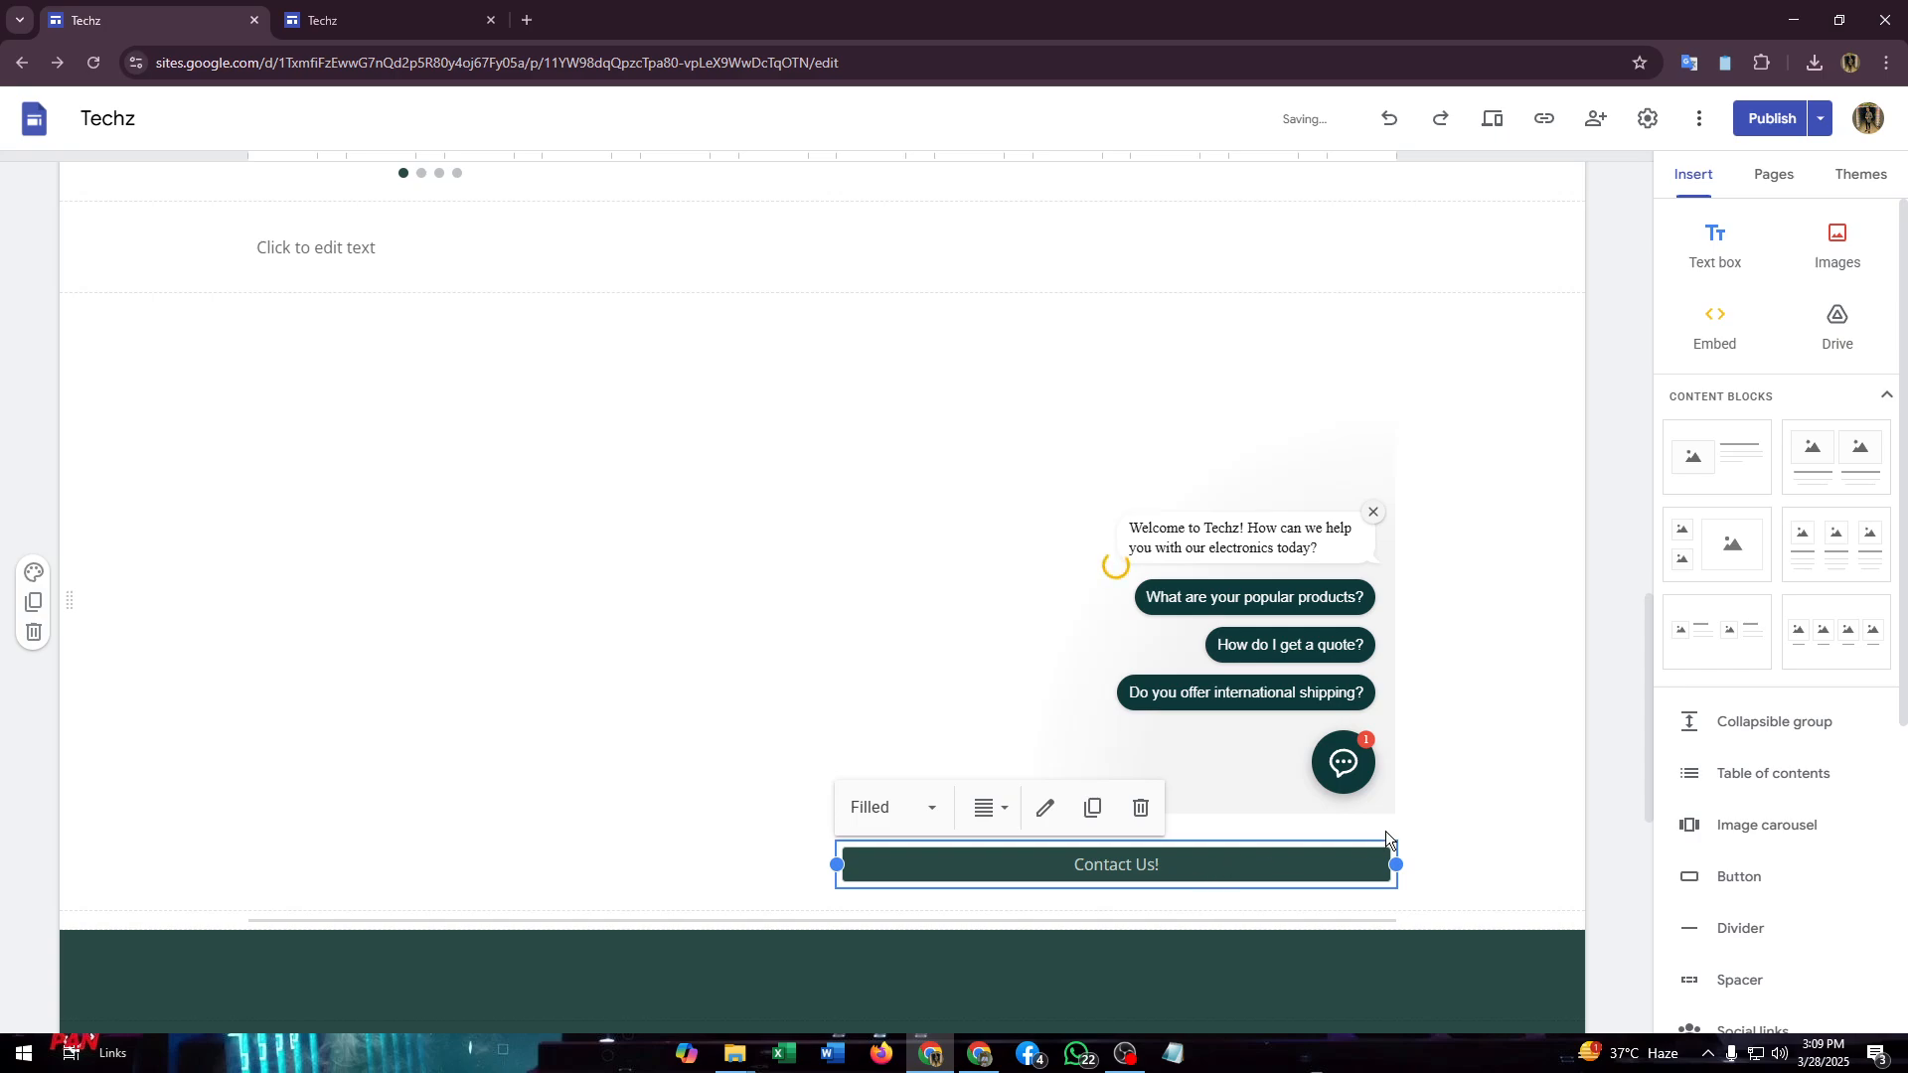
click(1468, 771)
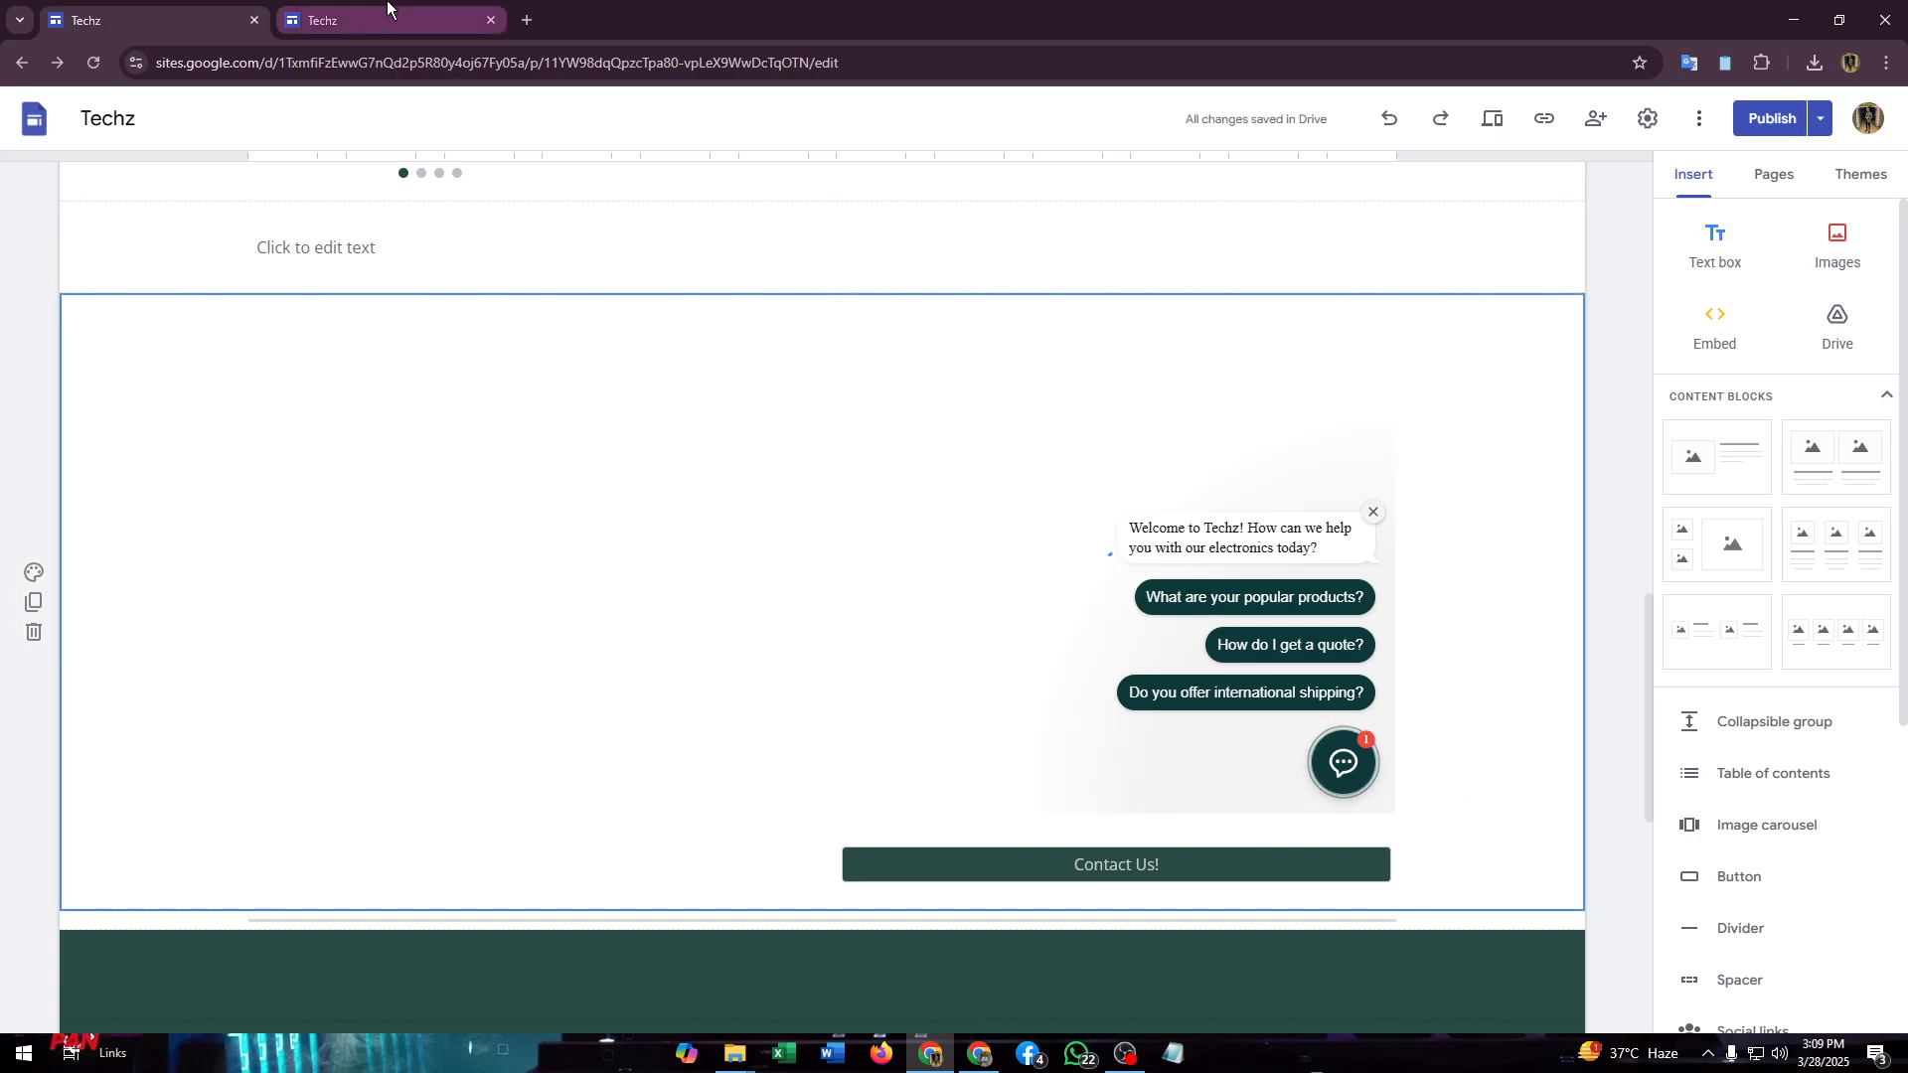
- Publish the Techz site and open the live published site in a new tab
click(1779, 119)
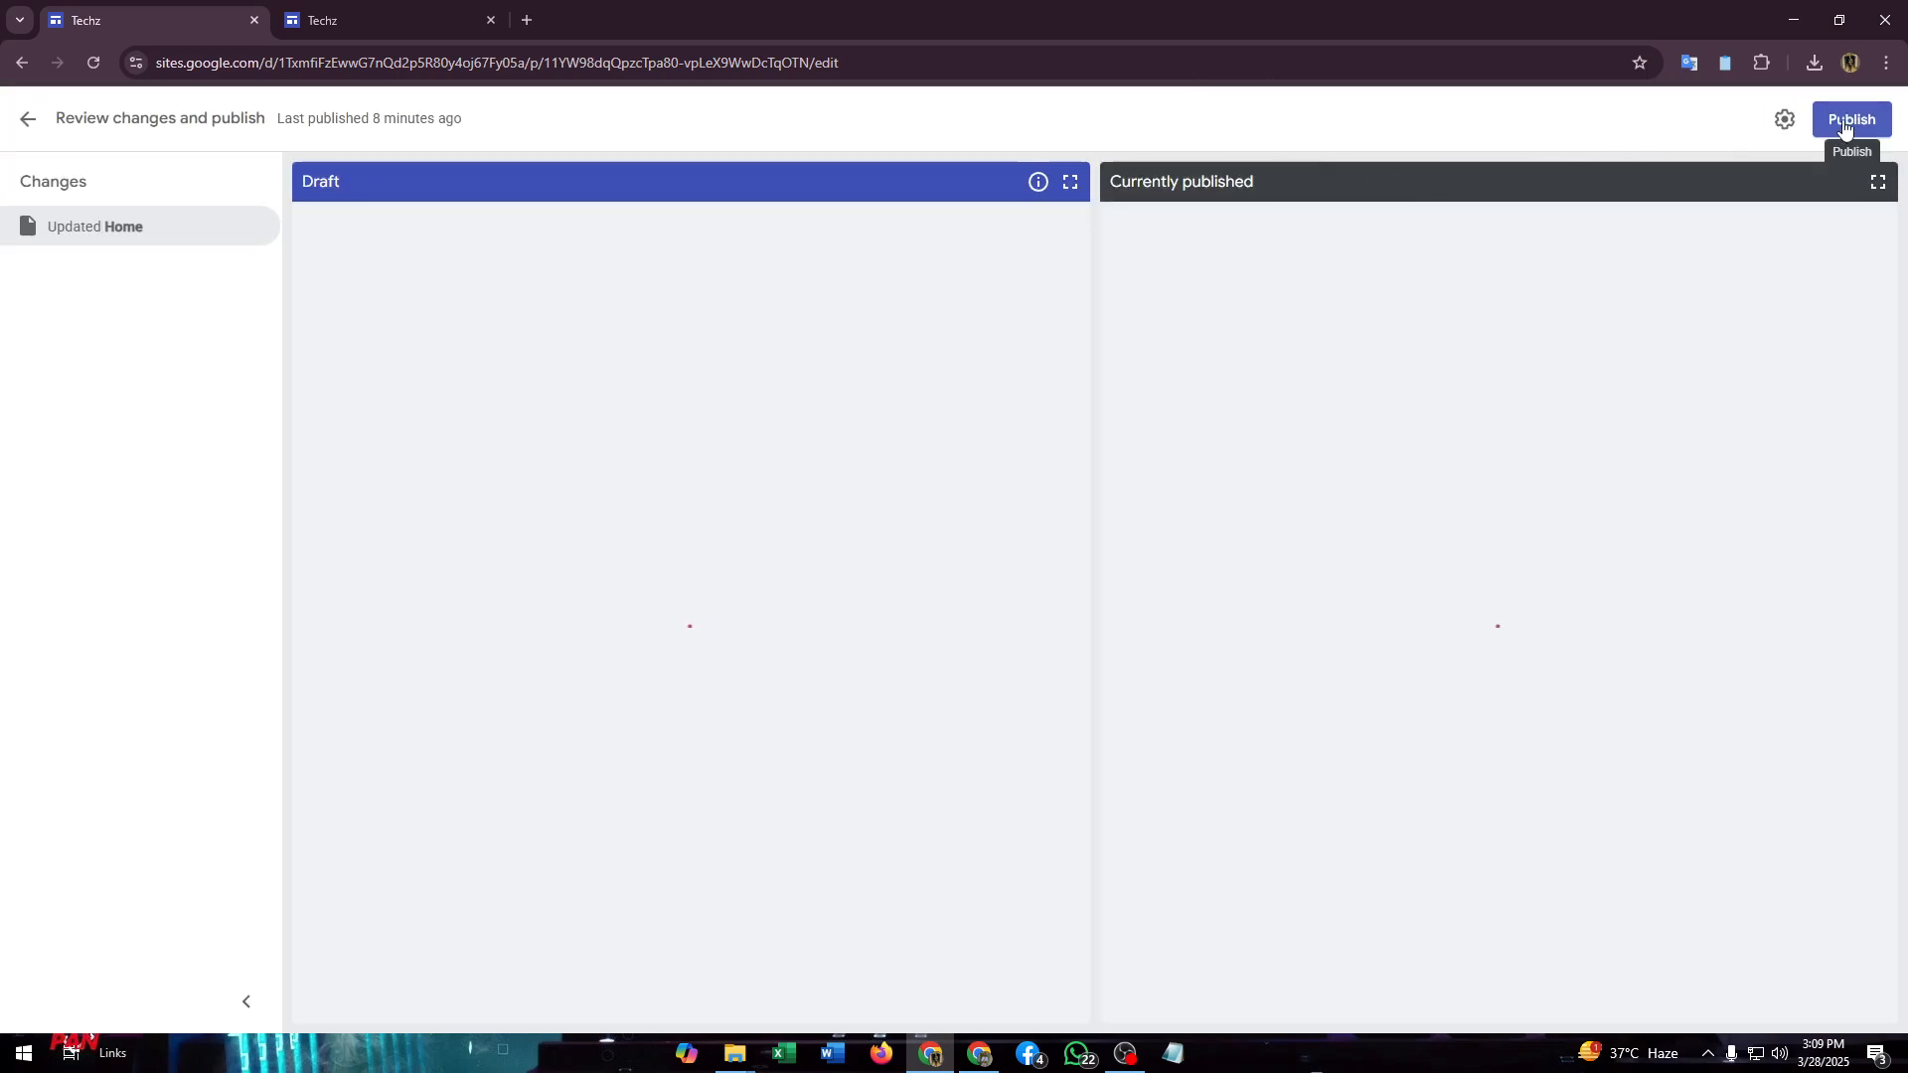
click(1845, 119)
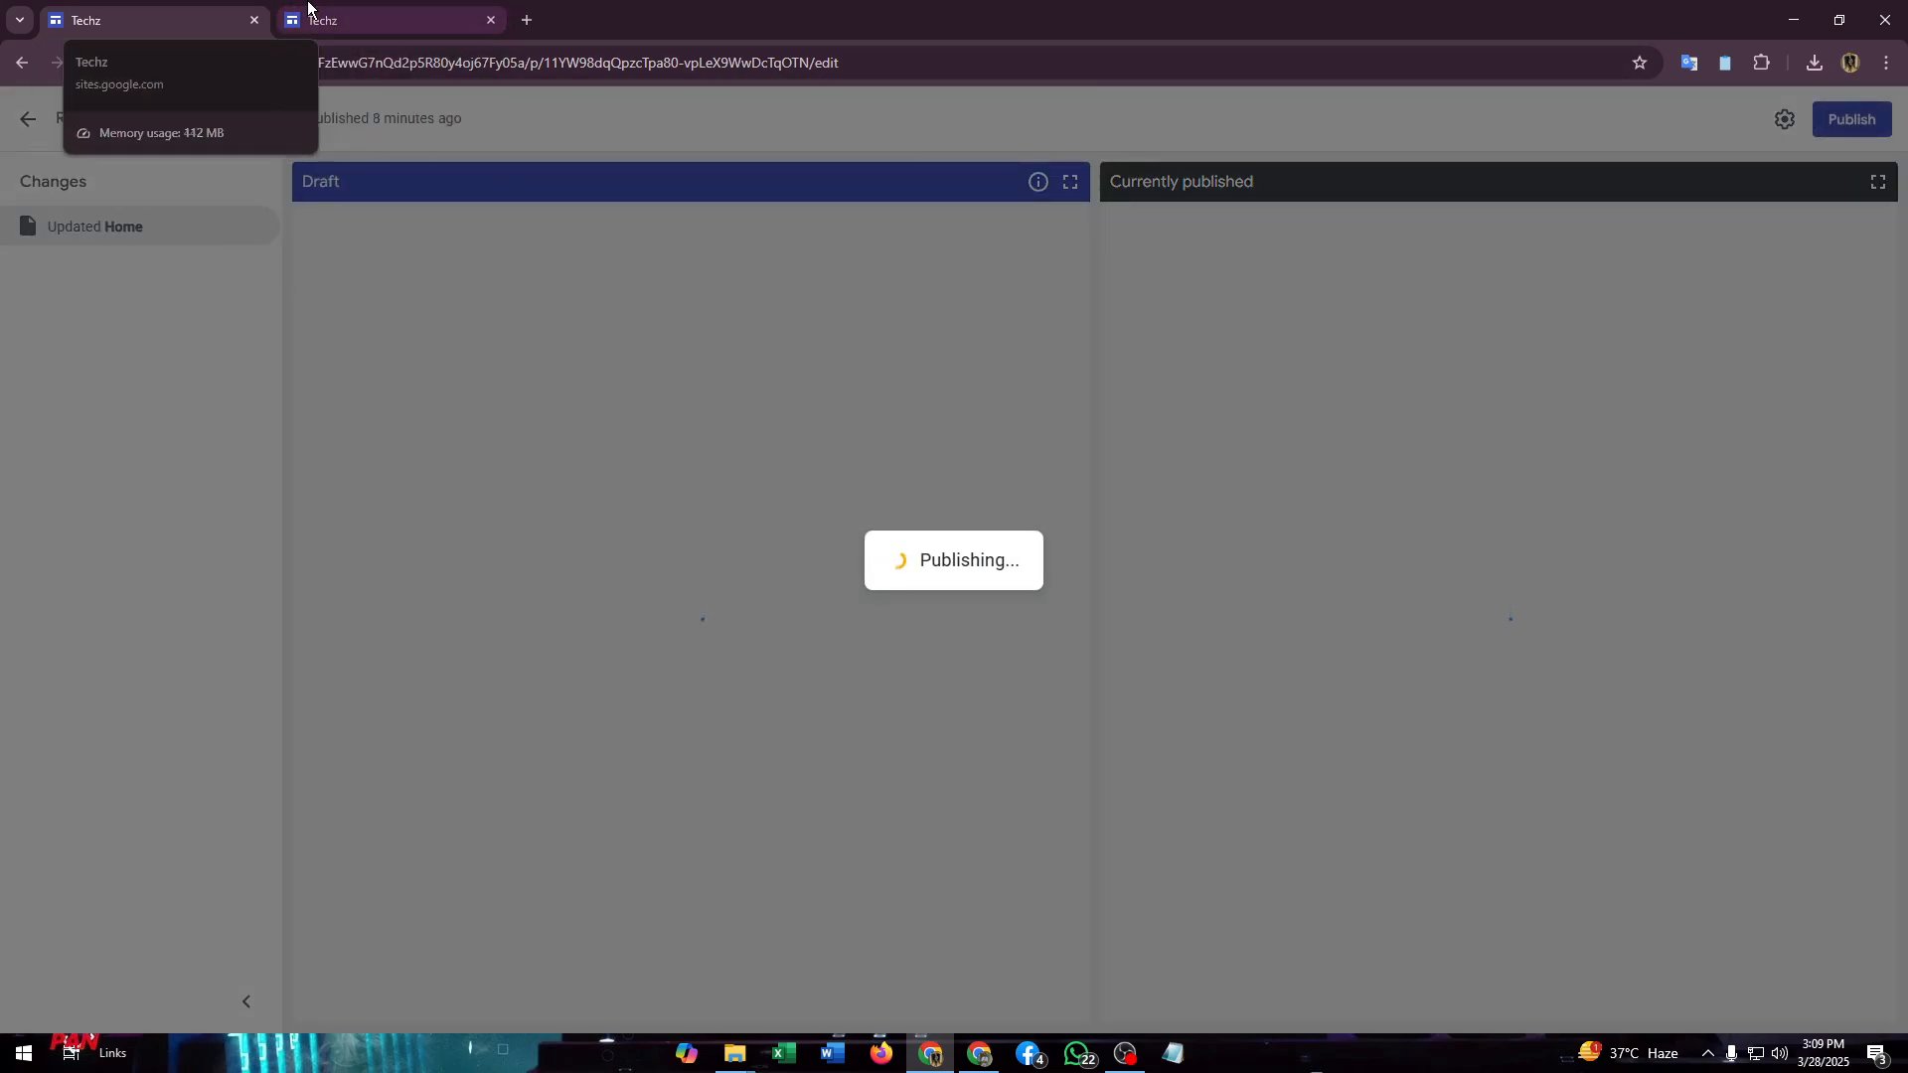
click(338, 22)
click(183, 4)
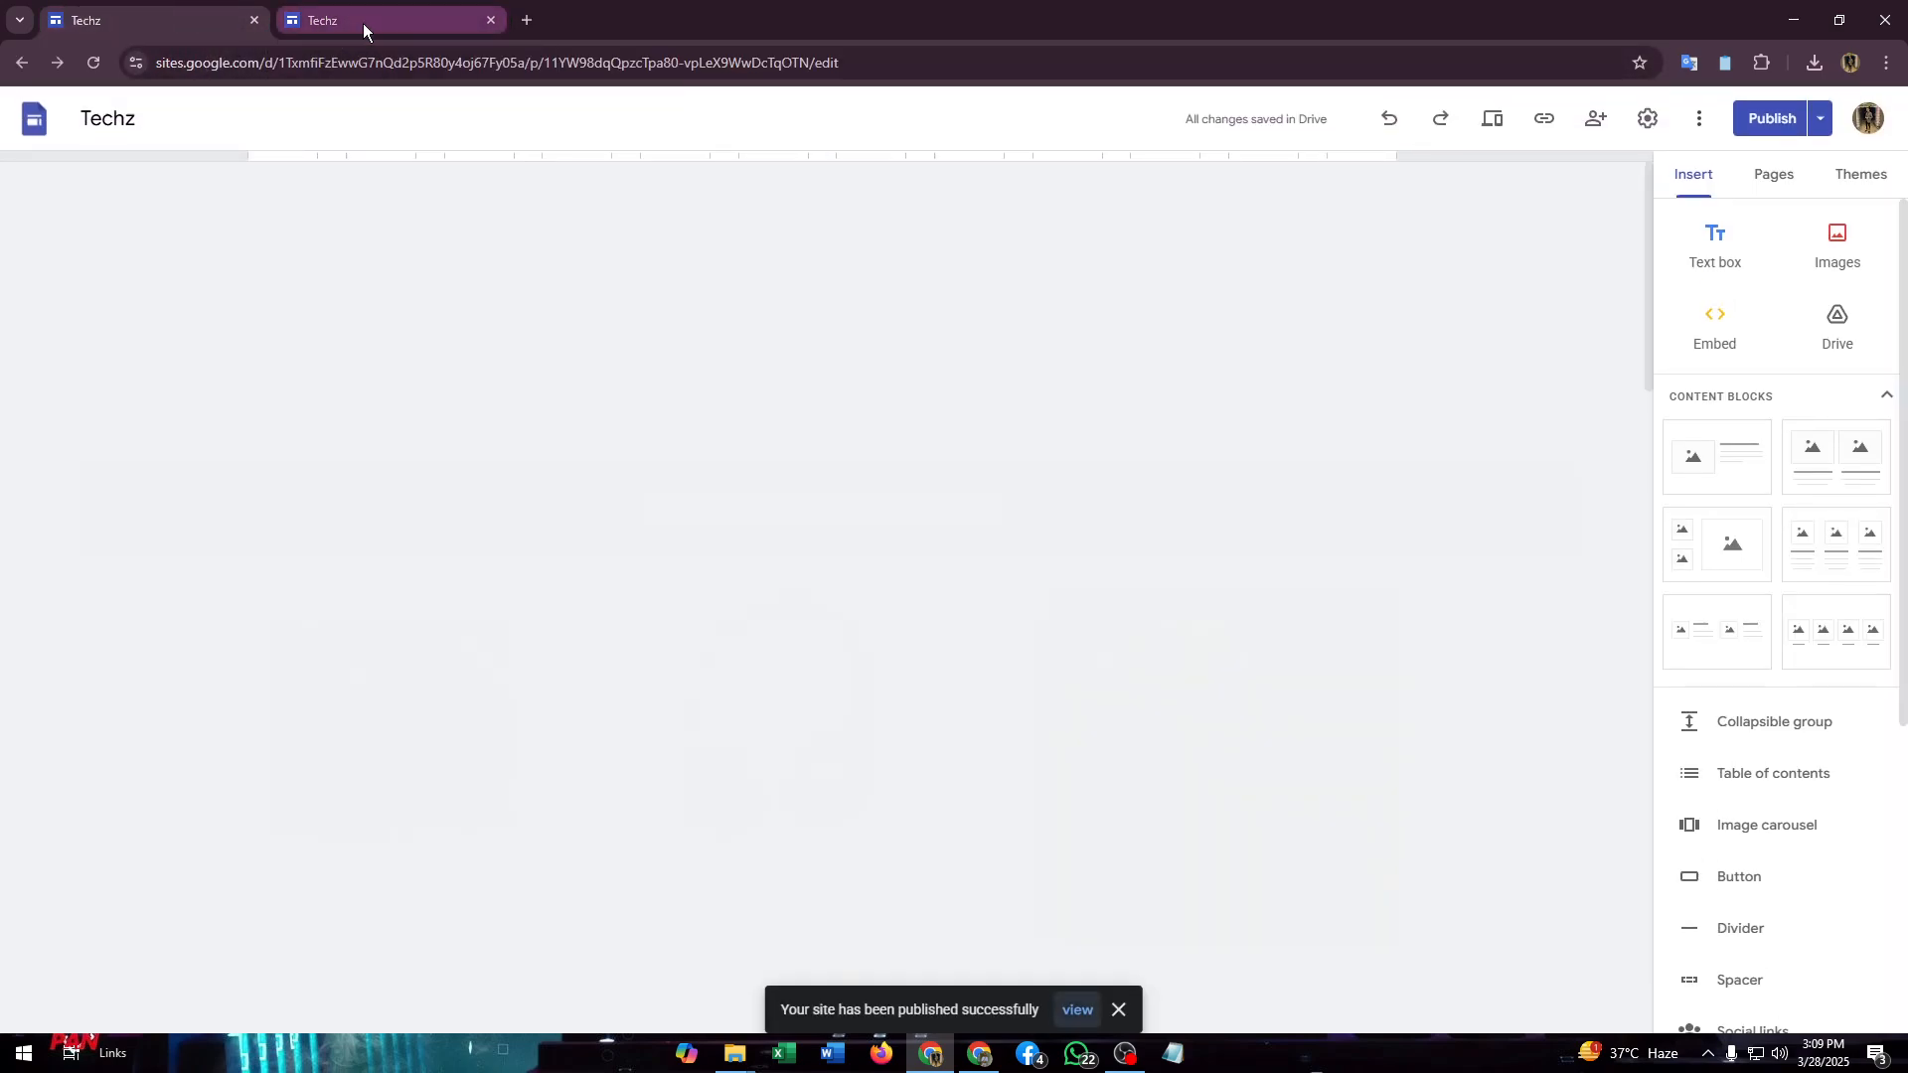
click(1820, 121)
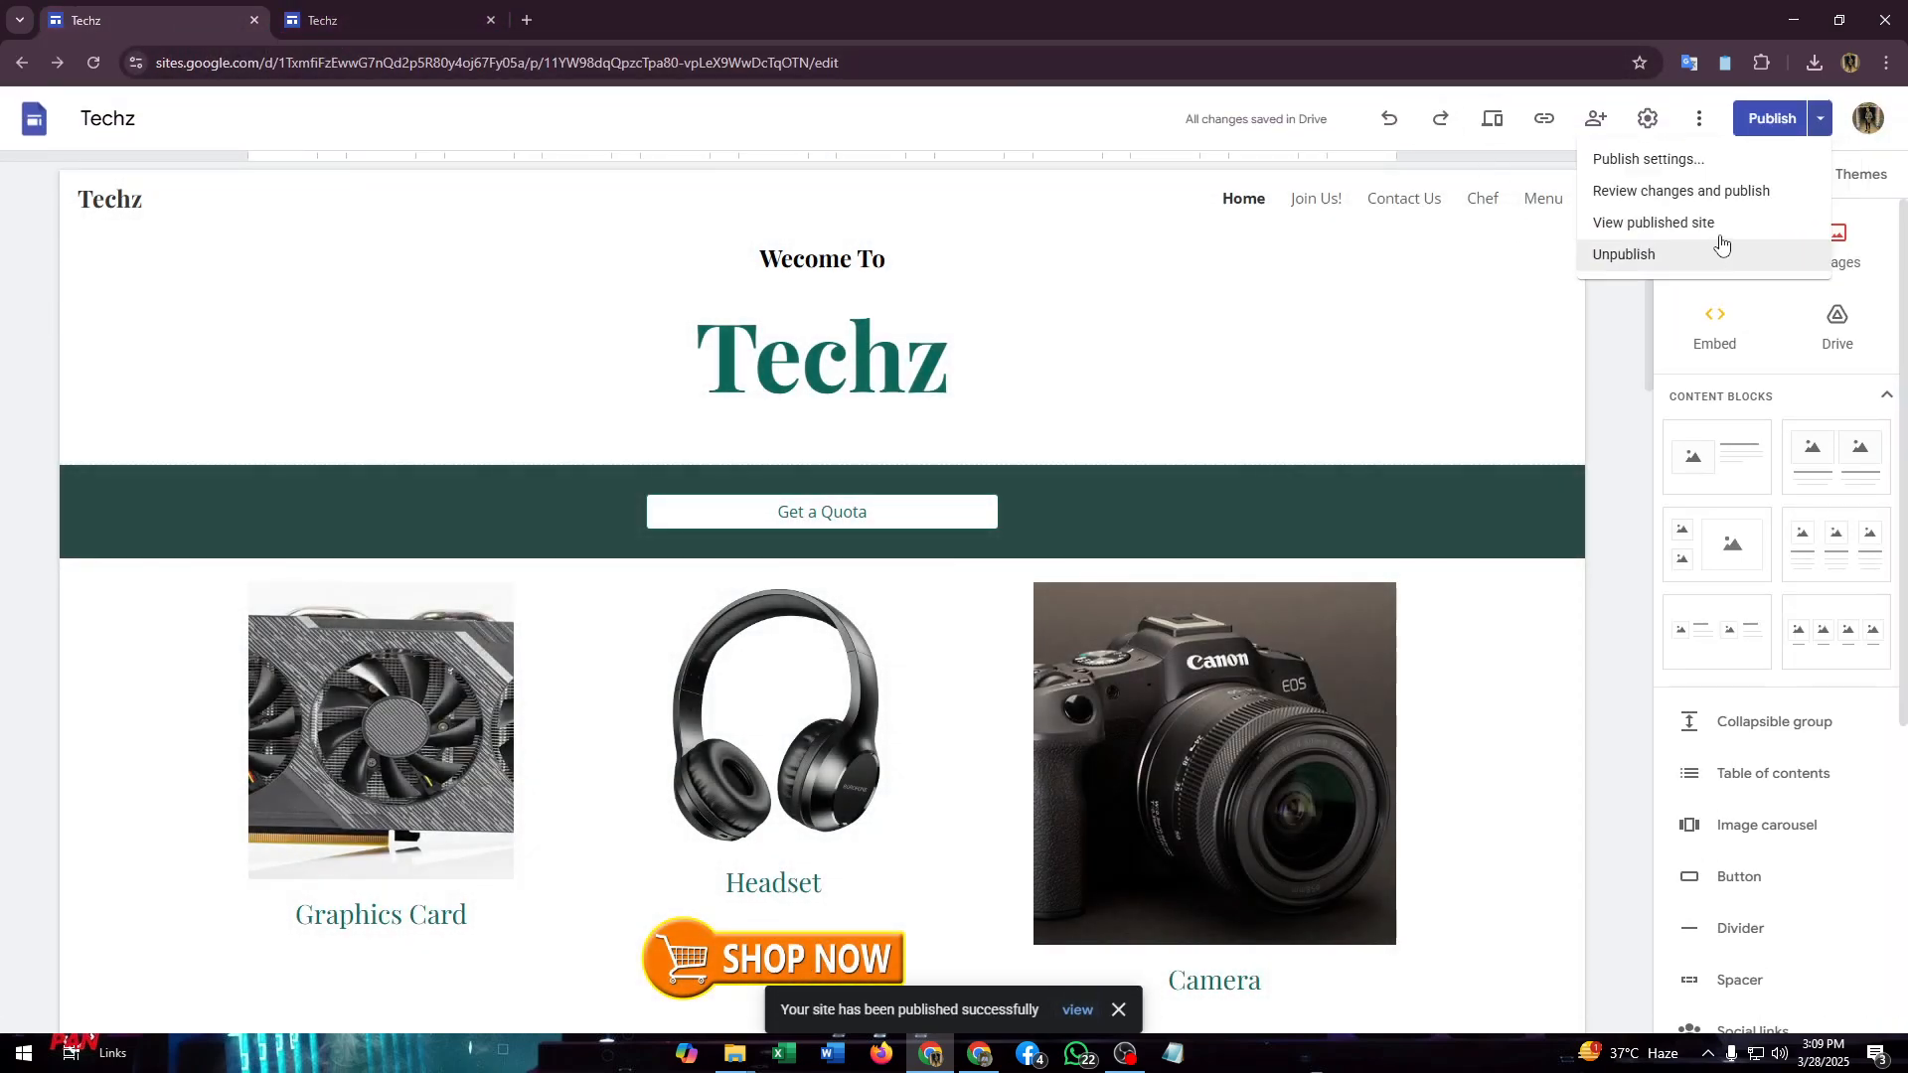
click(1698, 215)
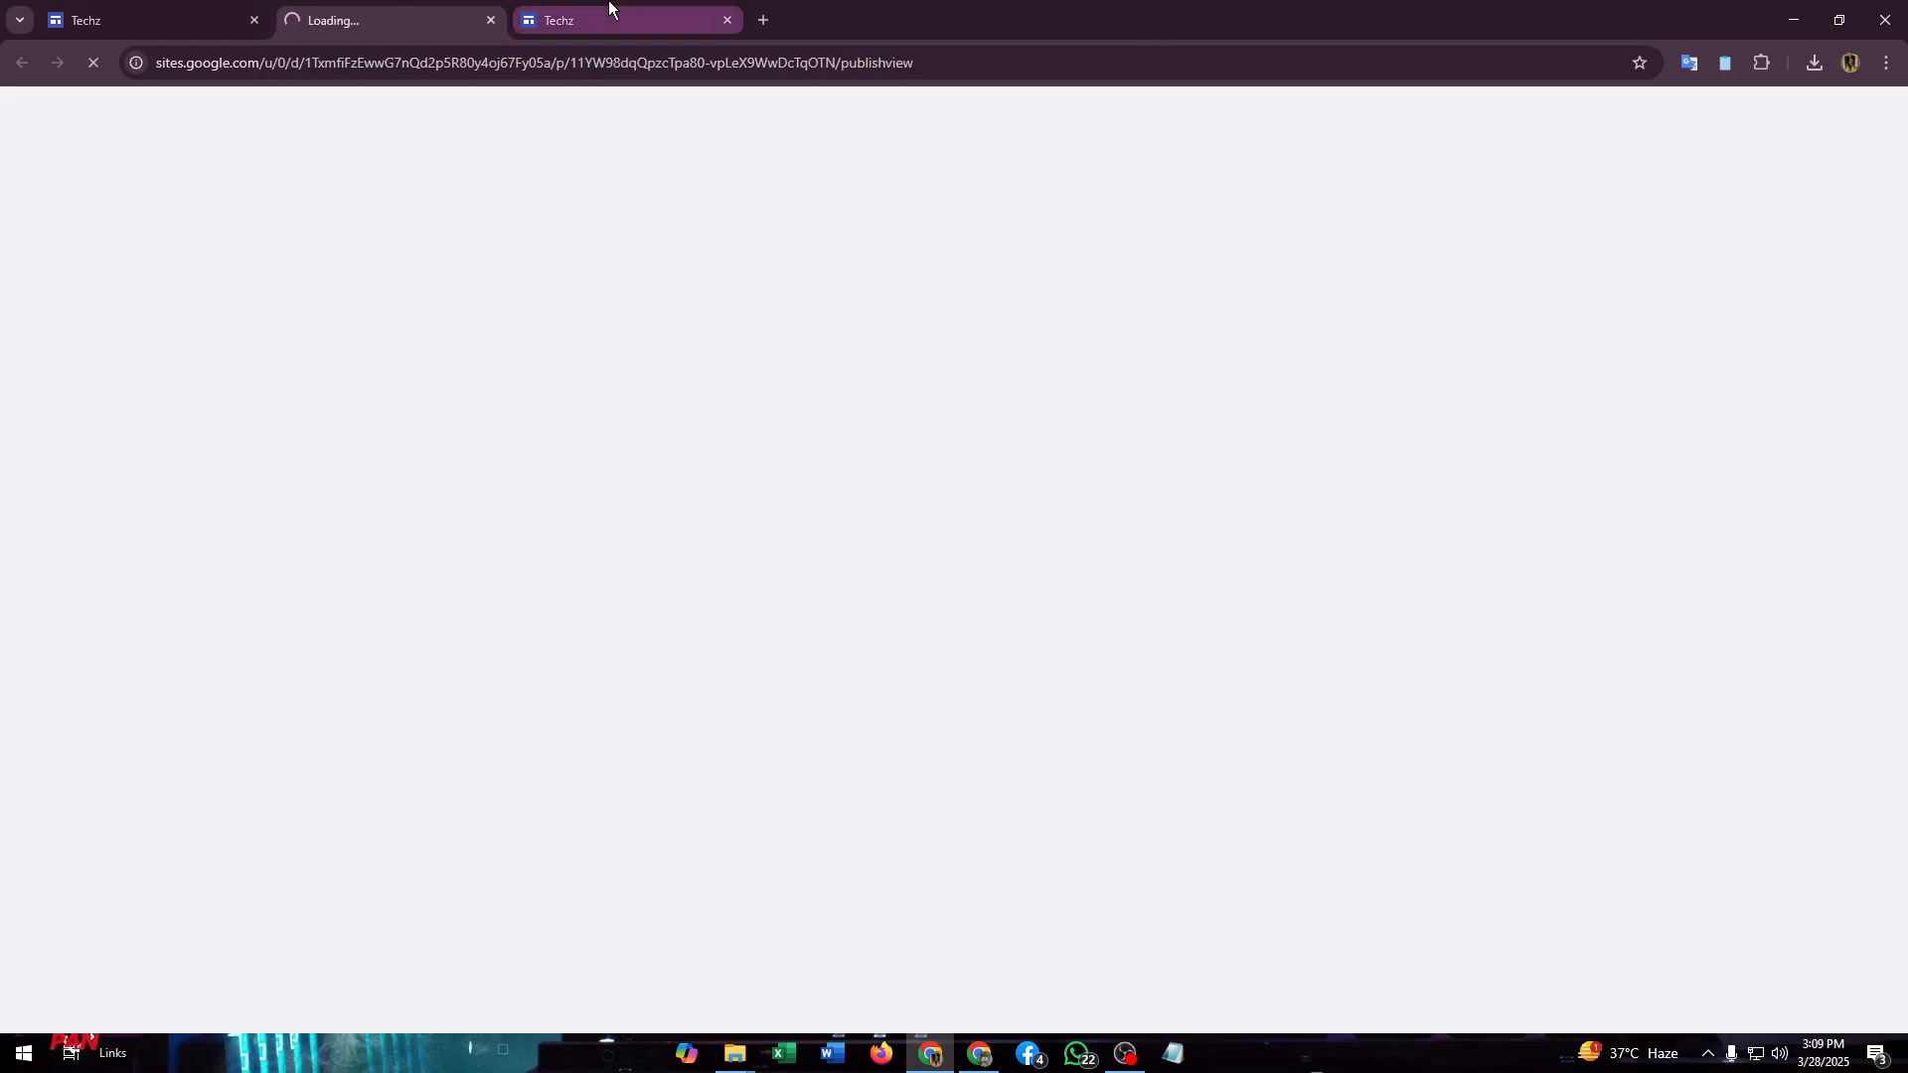
- On the live page, scroll down to the chatbot and click the Contact Us! button
scroll(865, 379, down, 12)
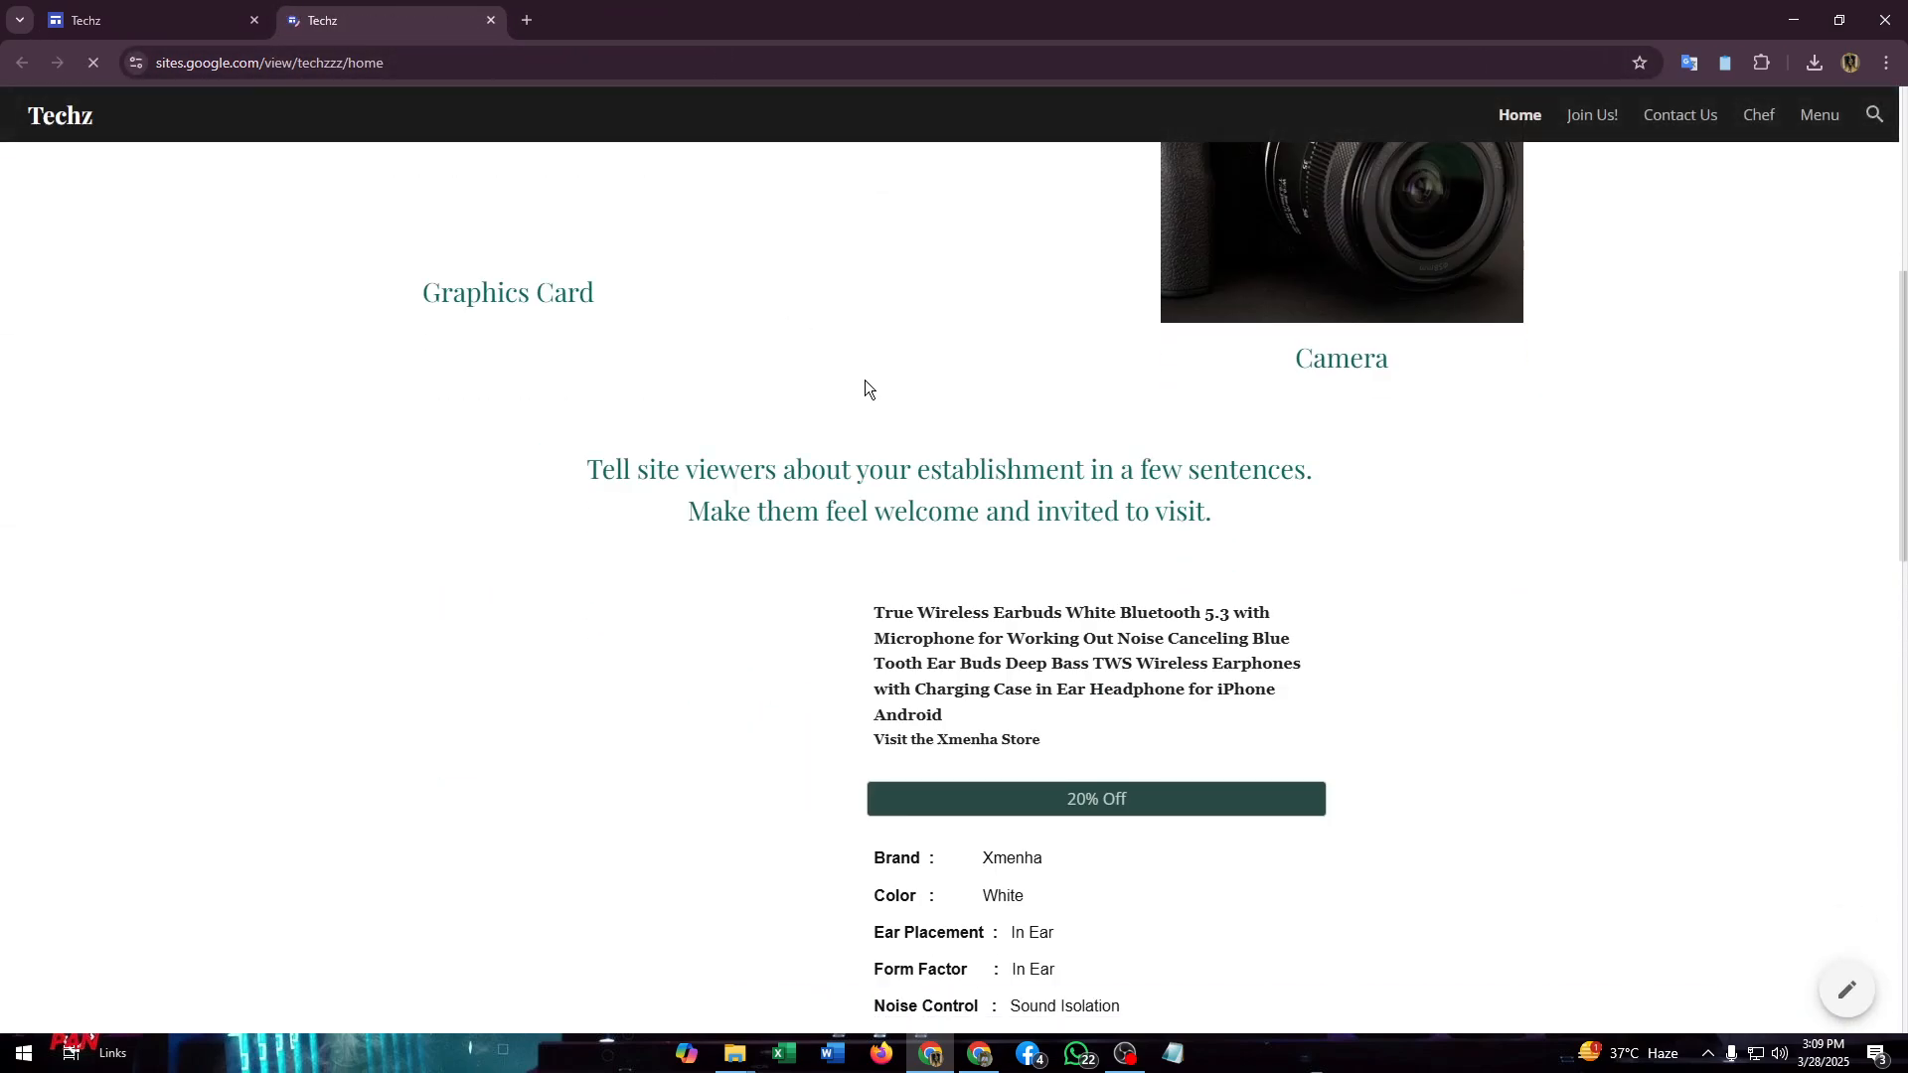
scroll(949, 425, up, 3)
scroll(950, 425, down, 9)
scroll(950, 426, down, 3)
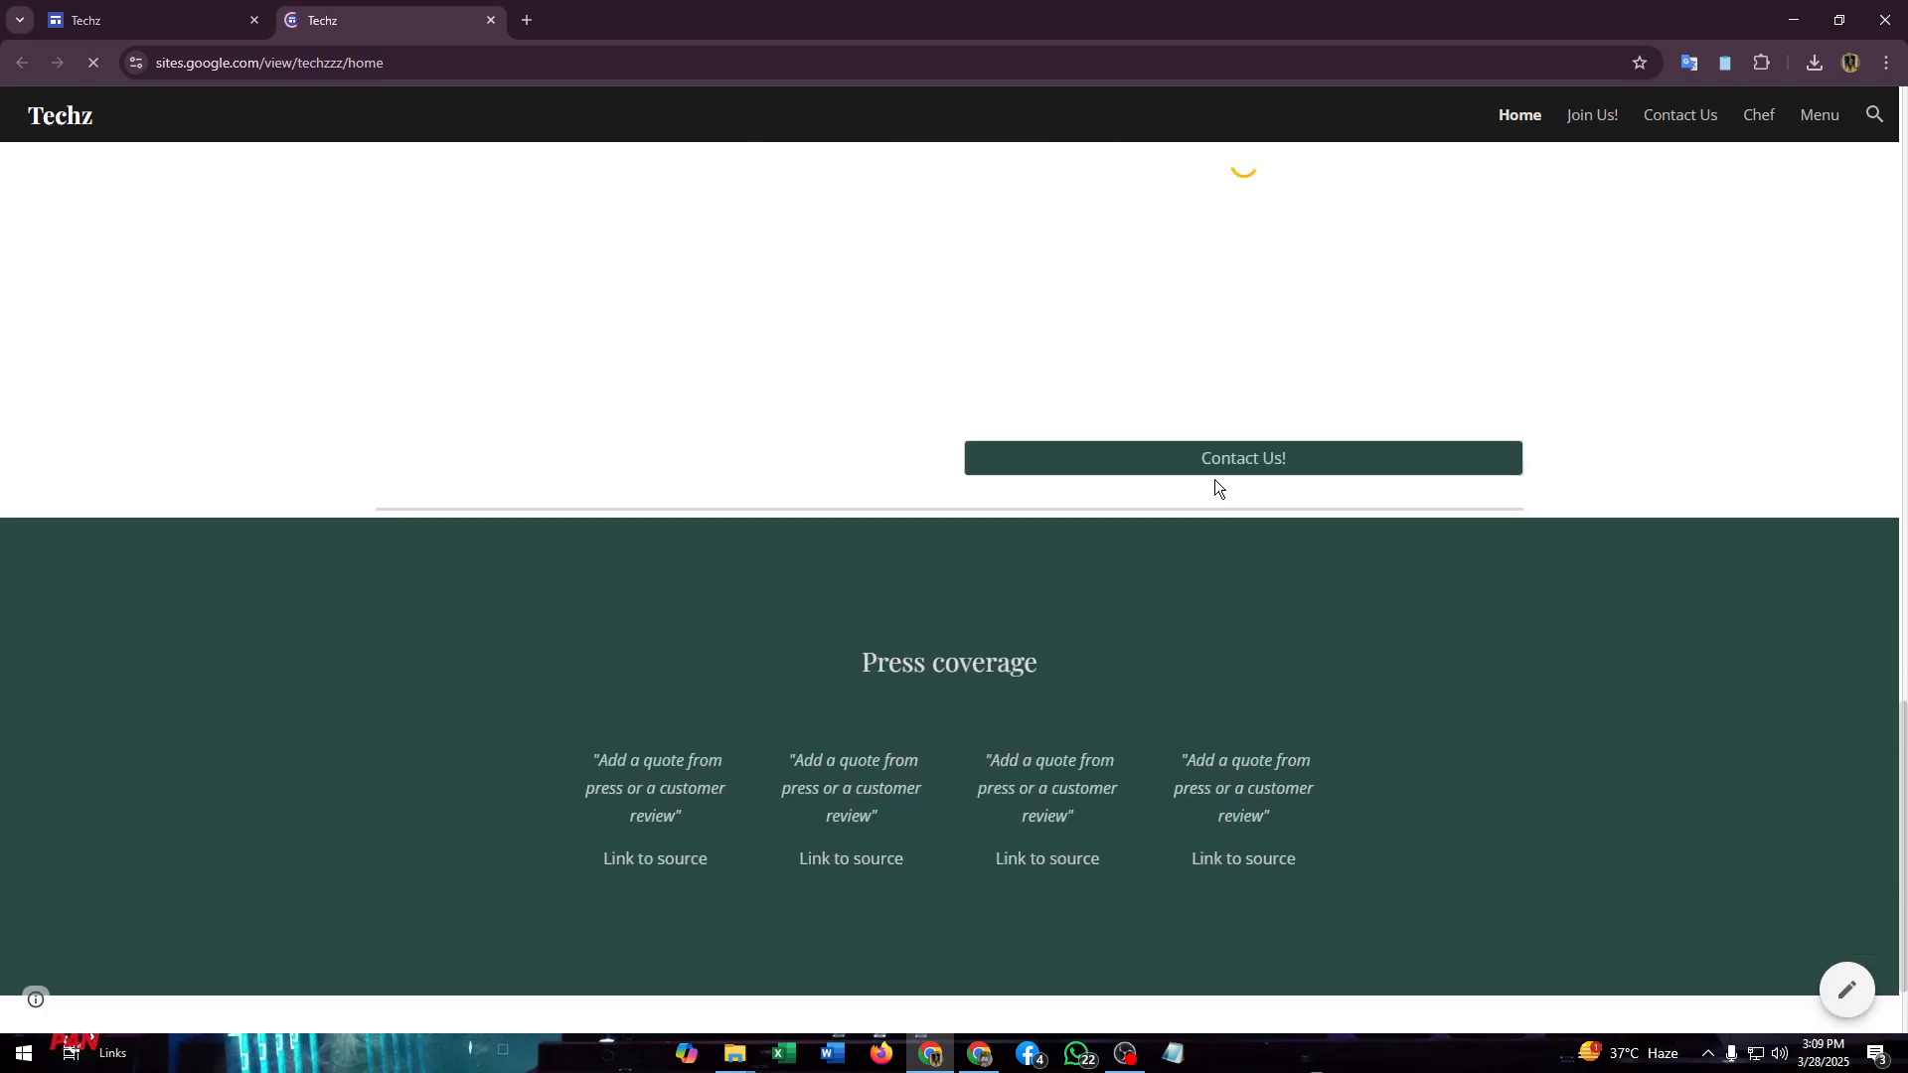
scroll(1040, 451, up, 9)
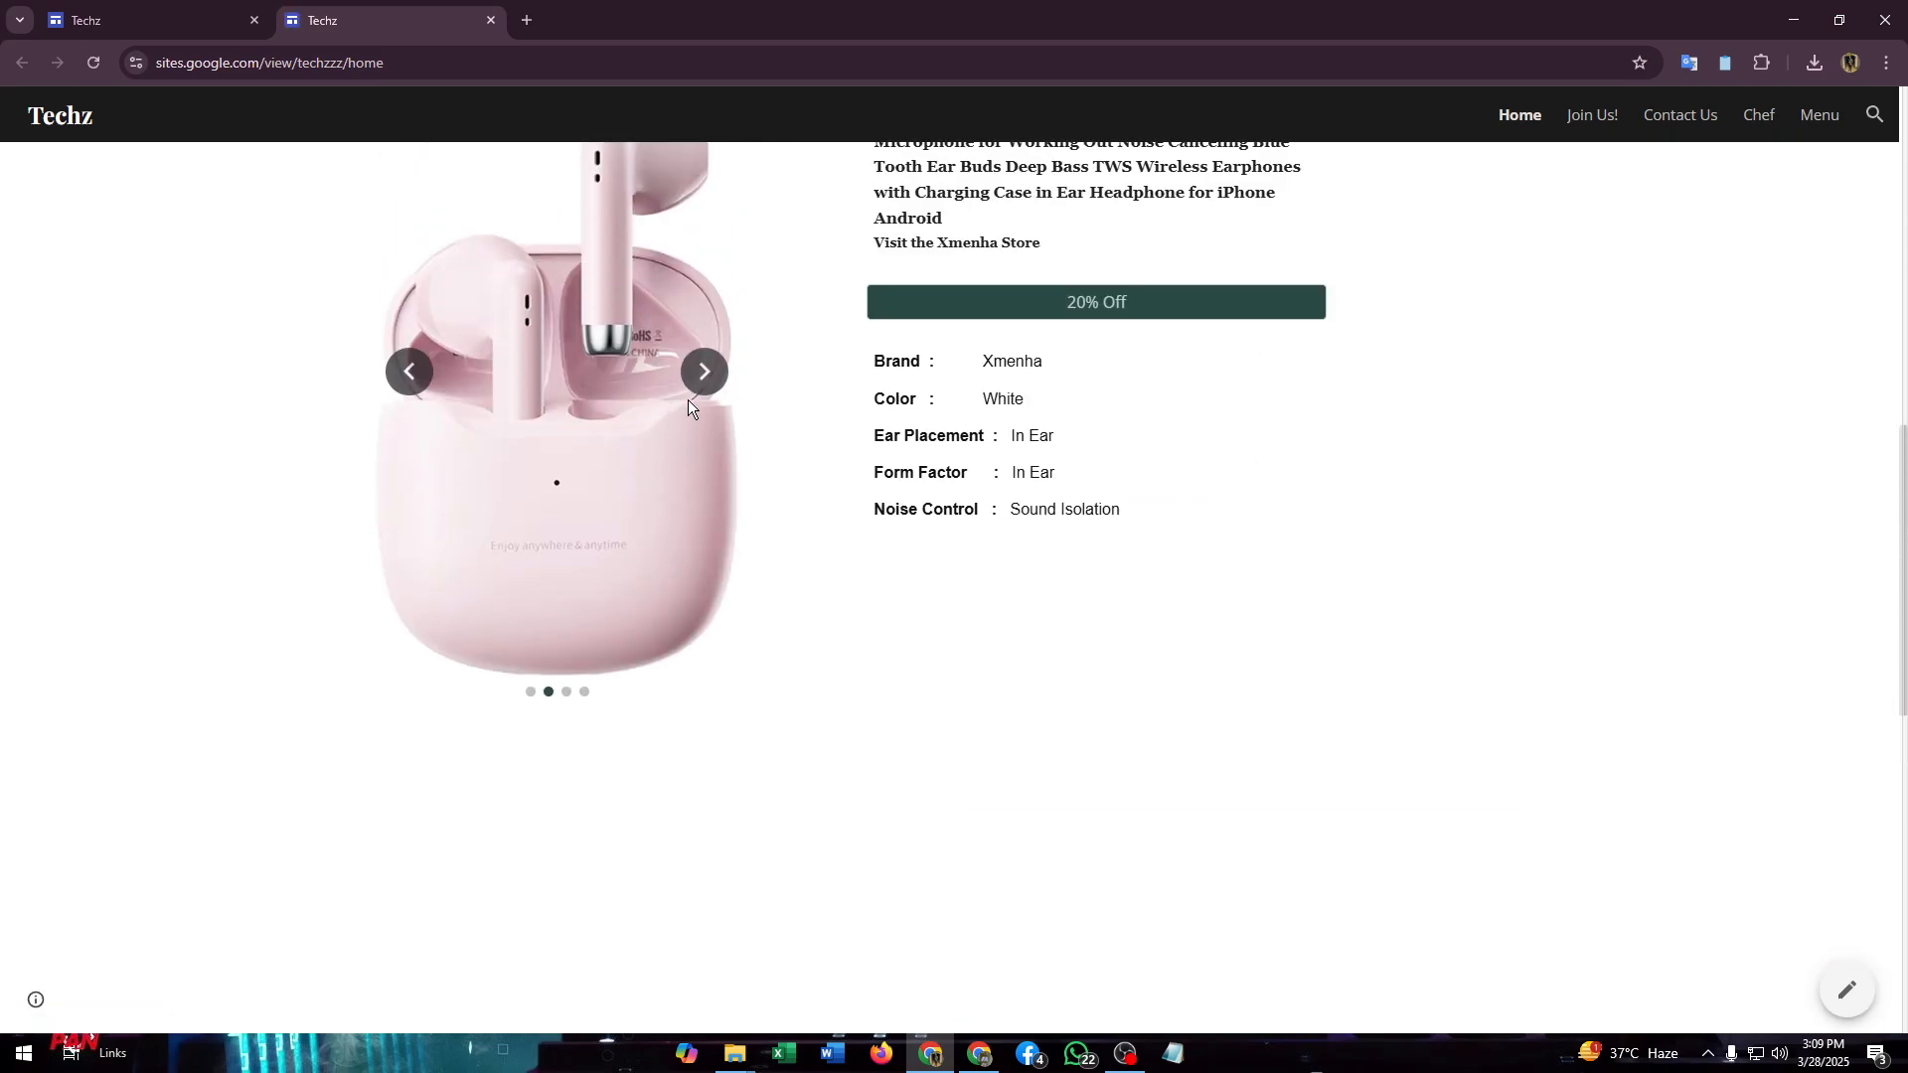
scroll(1117, 630, down, 9)
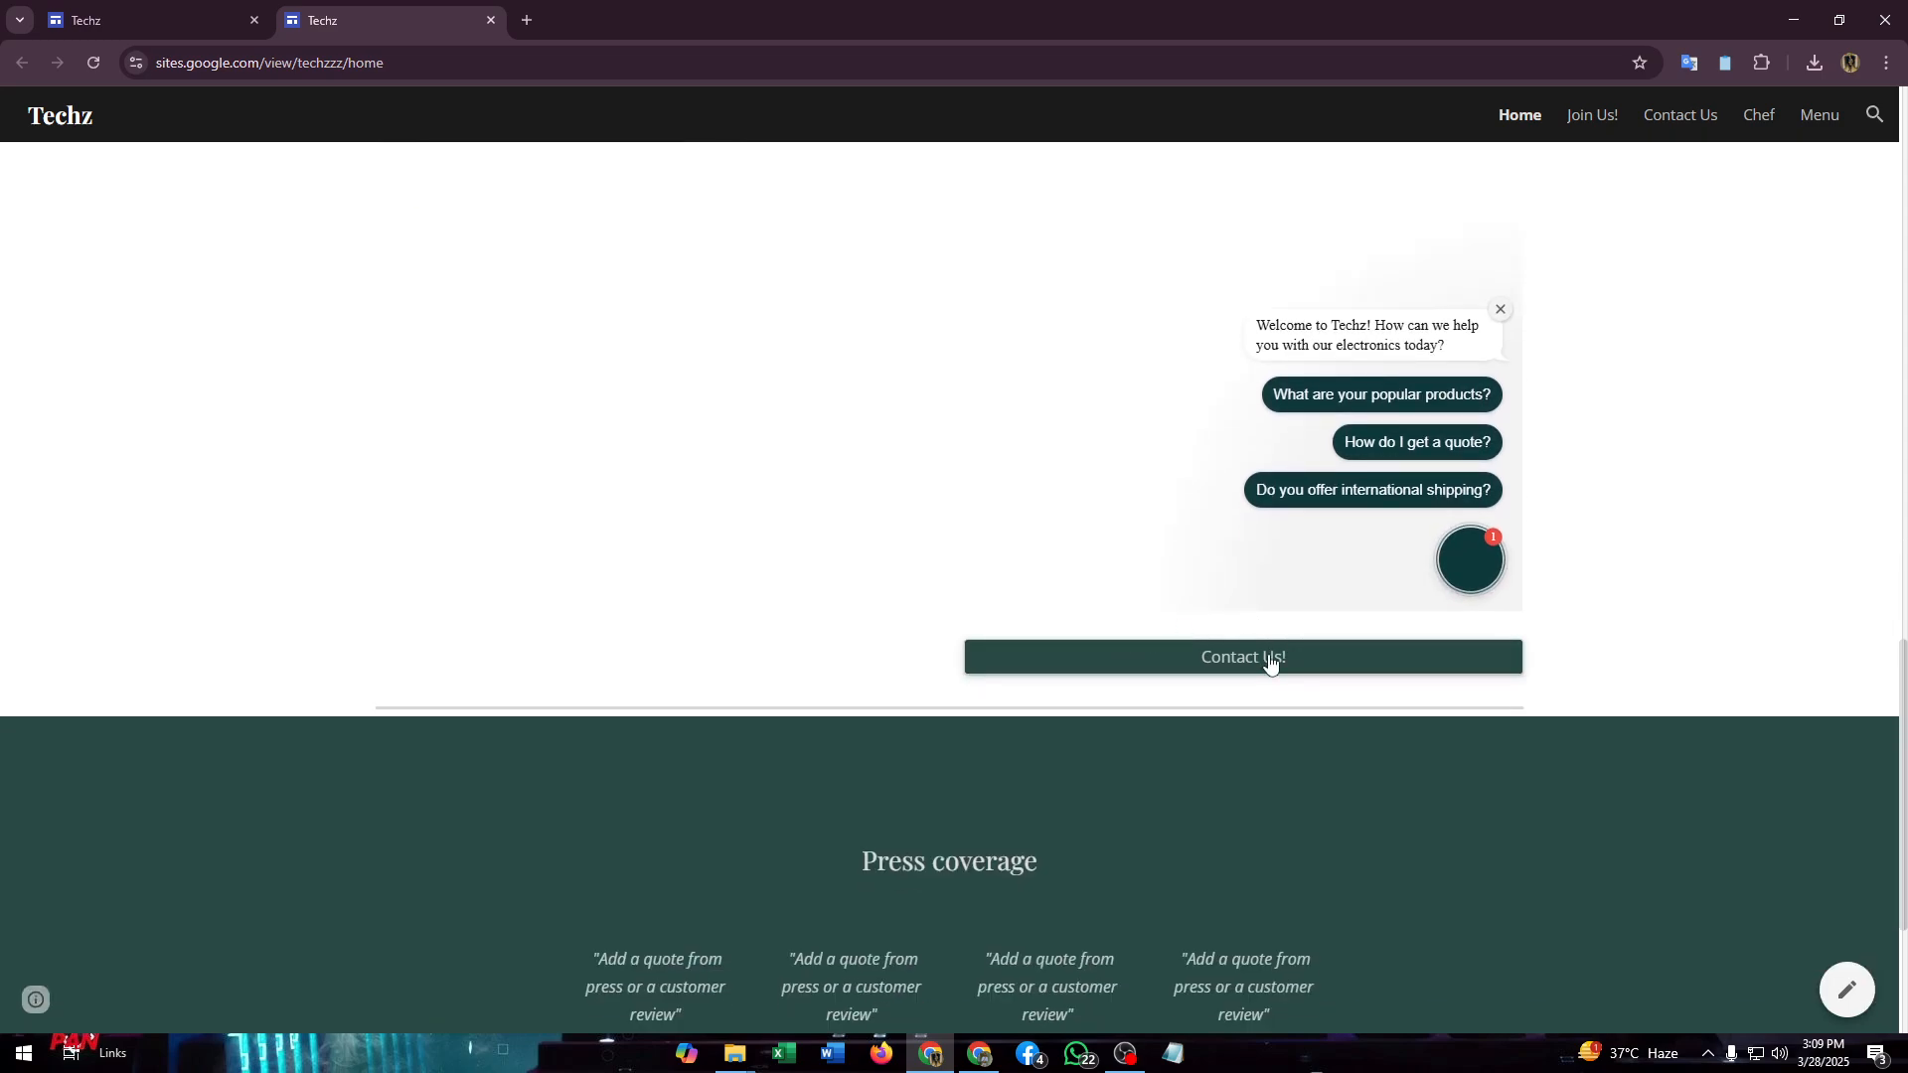
scroll(1259, 656, down, 1)
click(1275, 565)
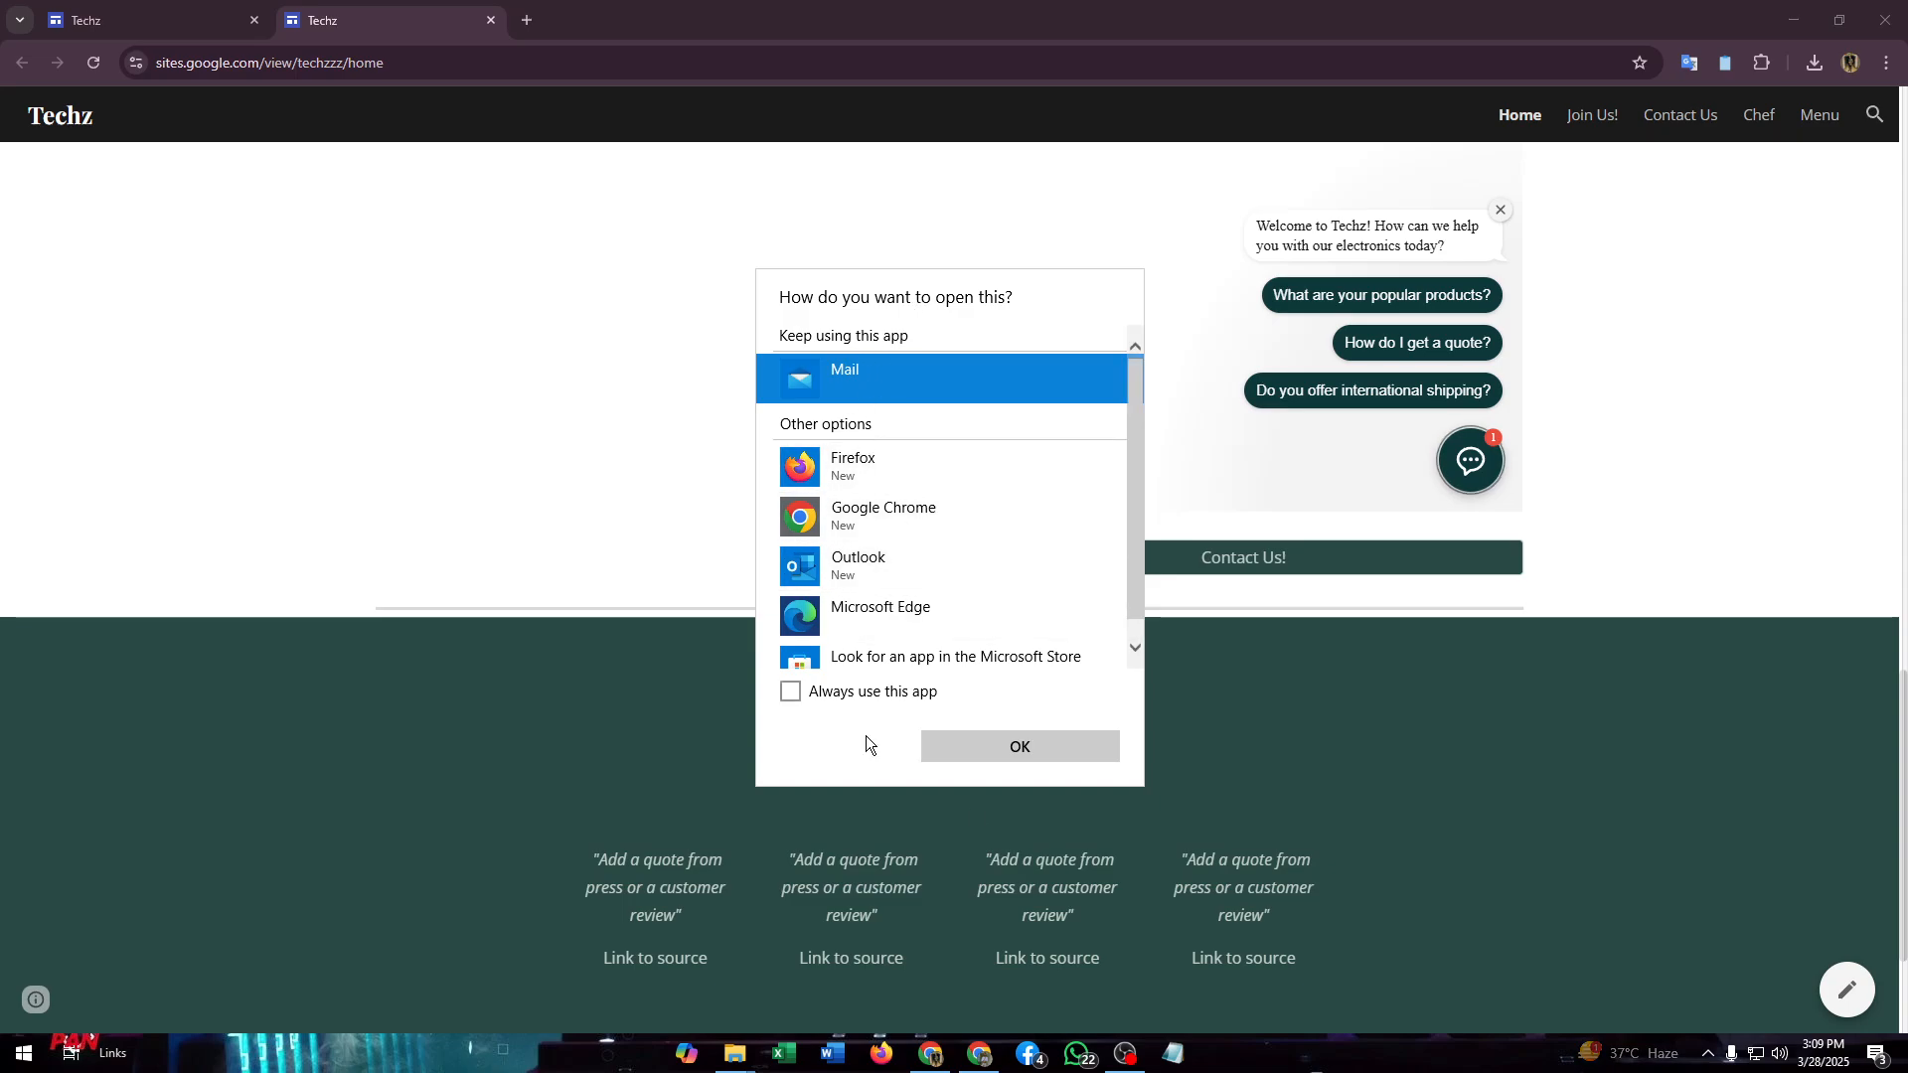
- Open the mail link in Windows Mail, cancel the Google account sign-in, and close Mail
click(991, 749)
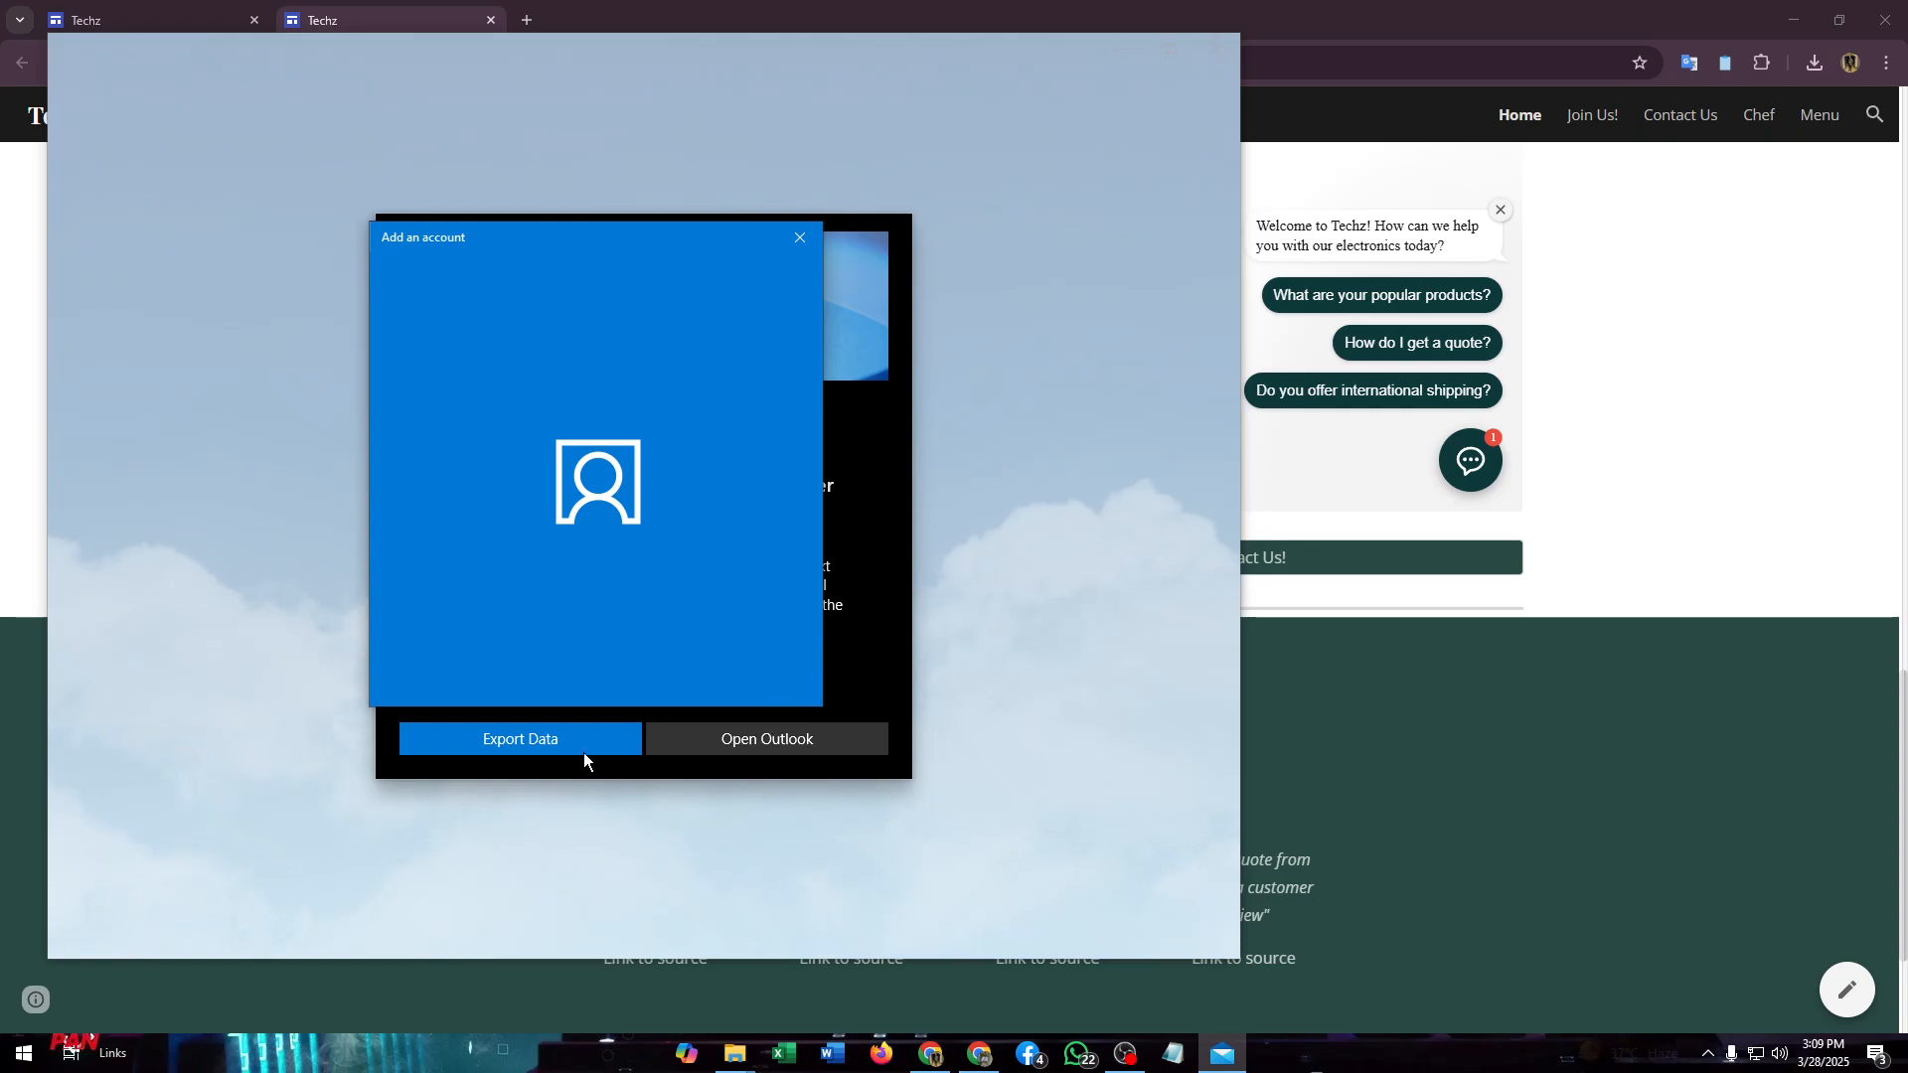
click(800, 237)
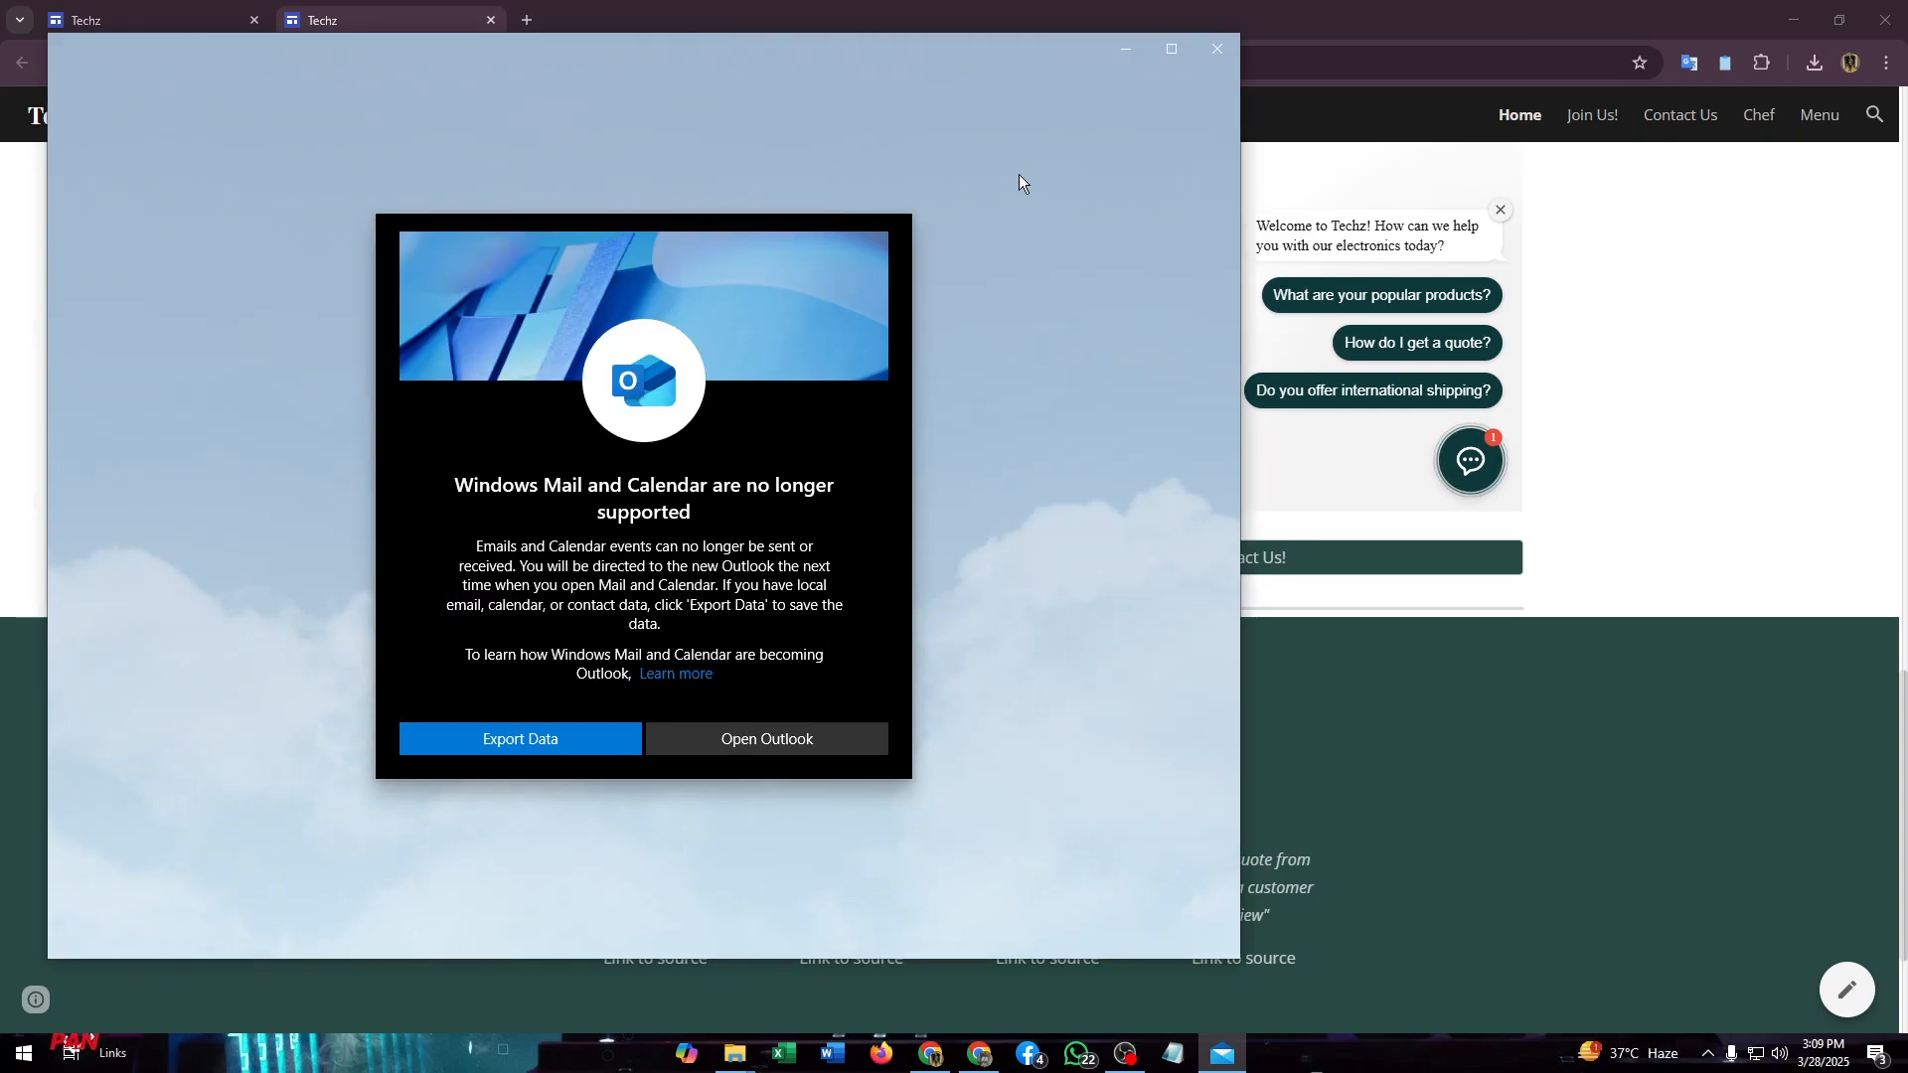
click(1210, 40)
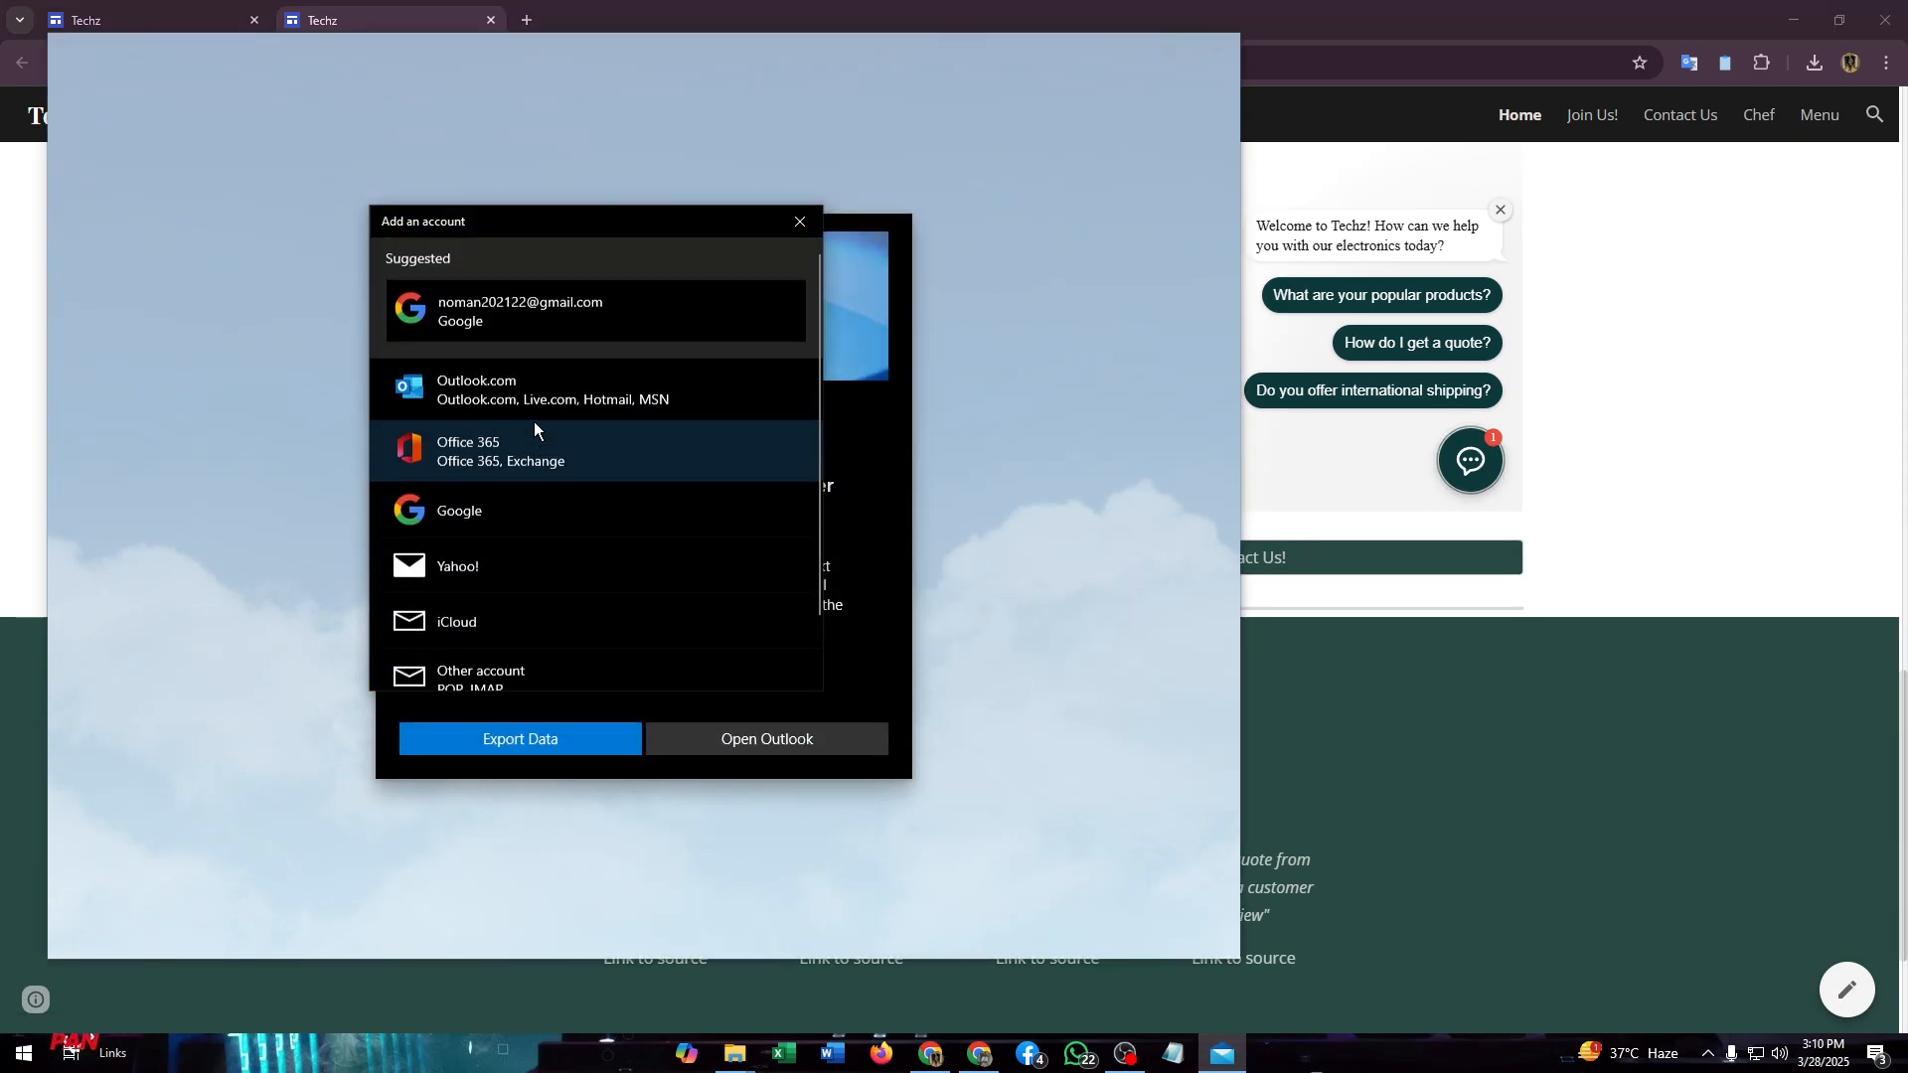
click(533, 332)
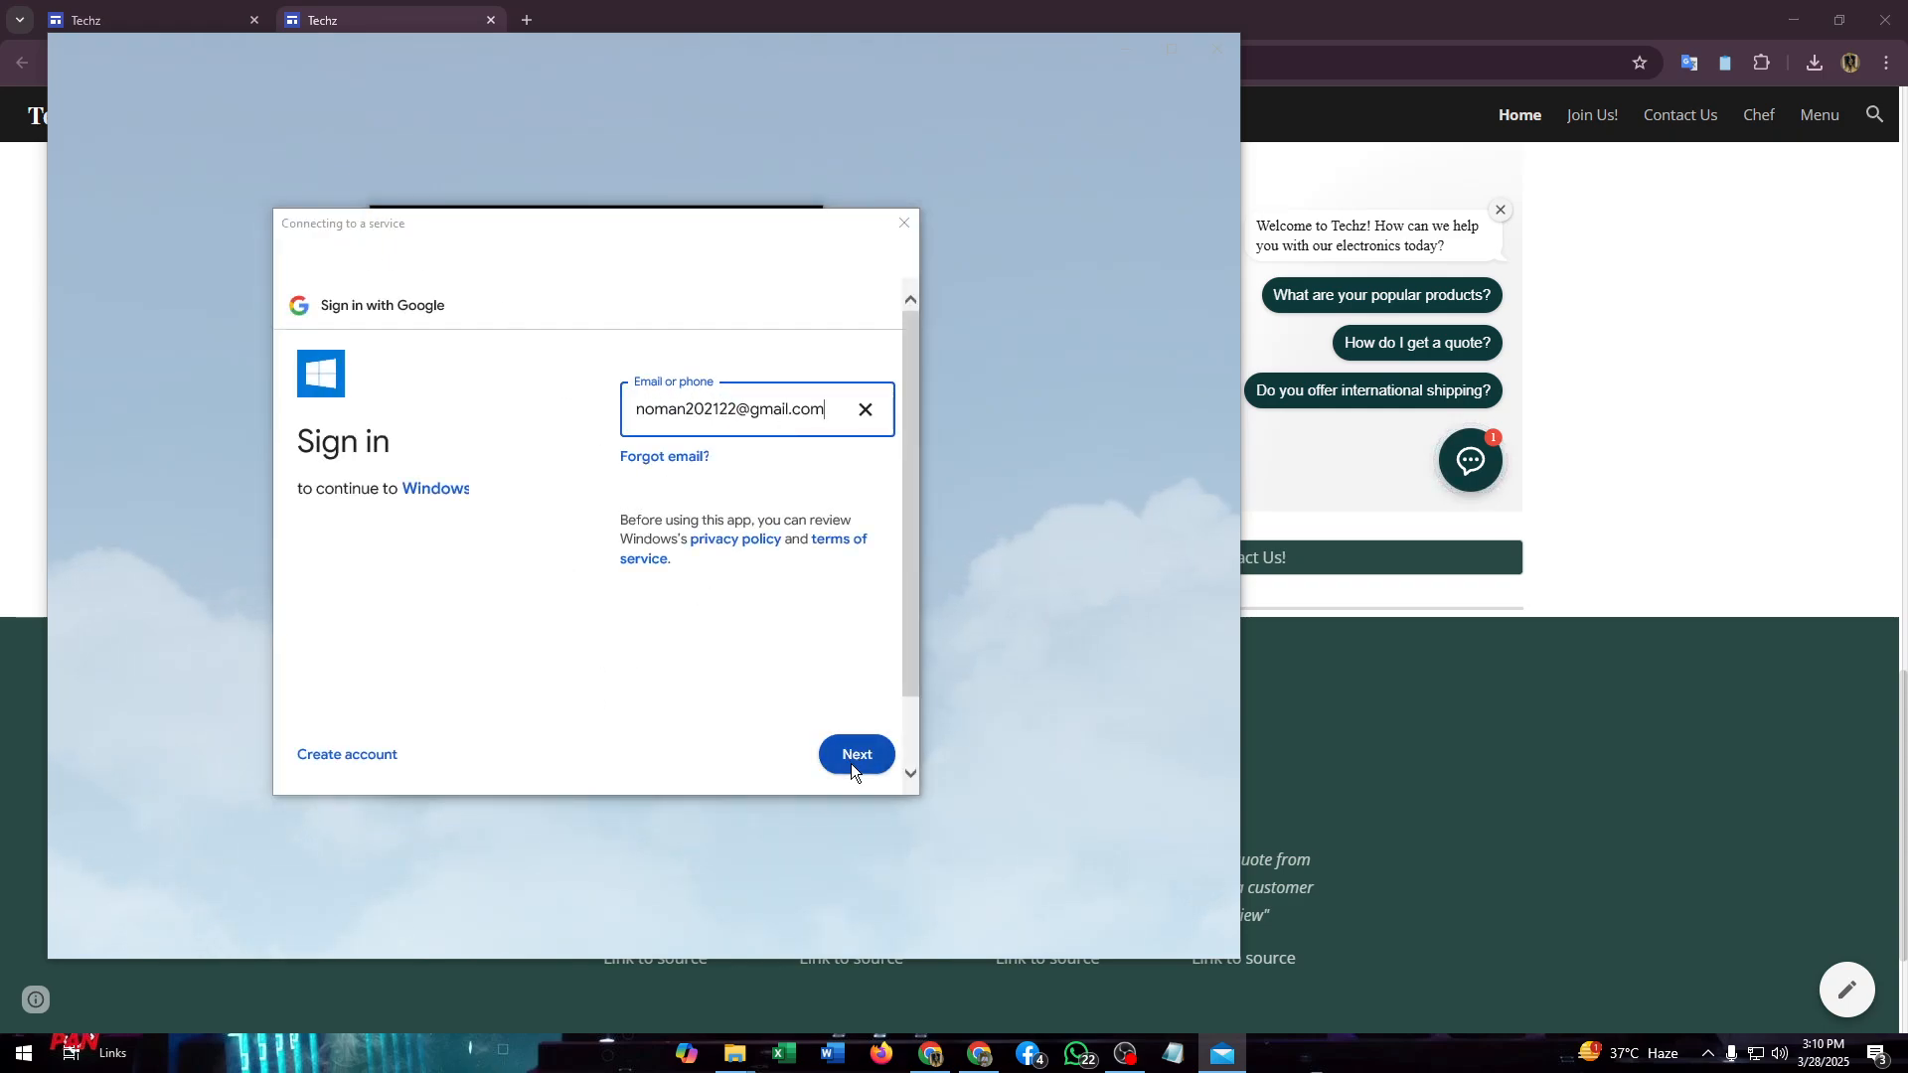
click(851, 763)
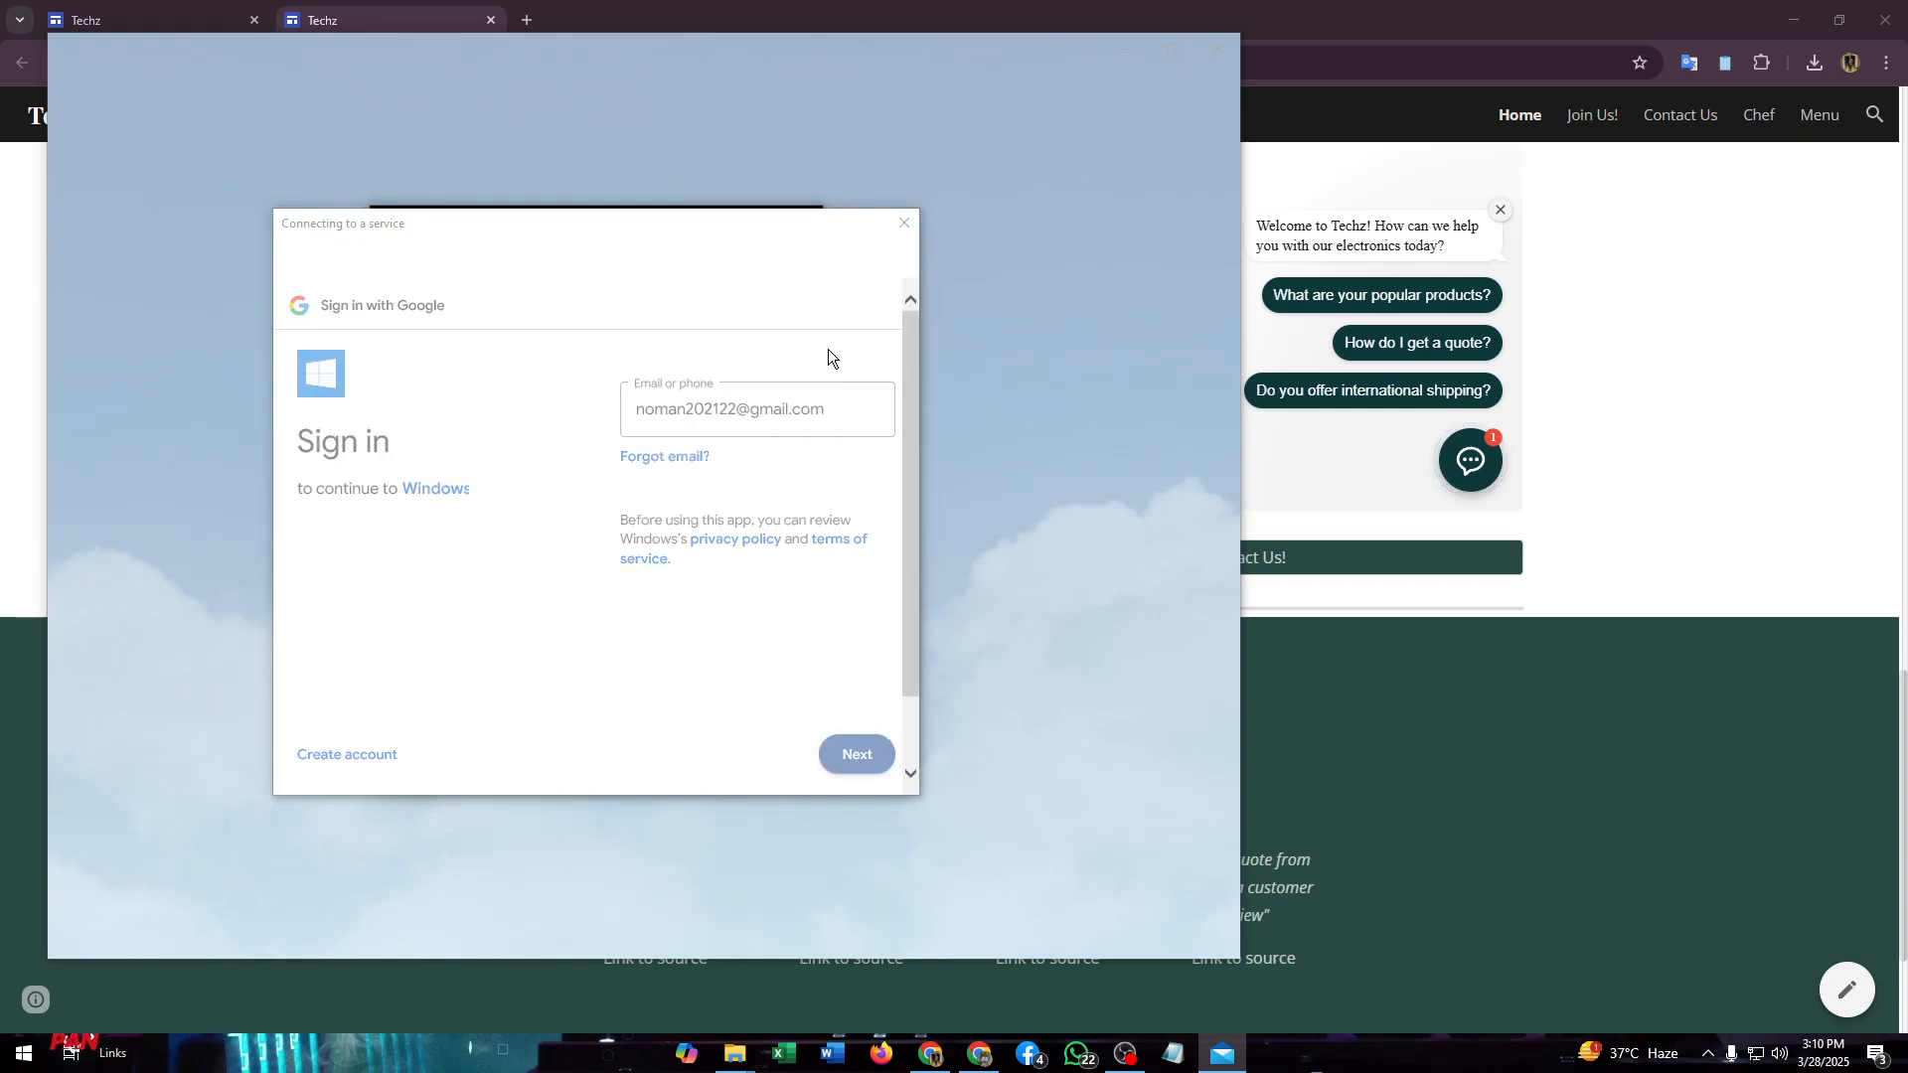
click(908, 225)
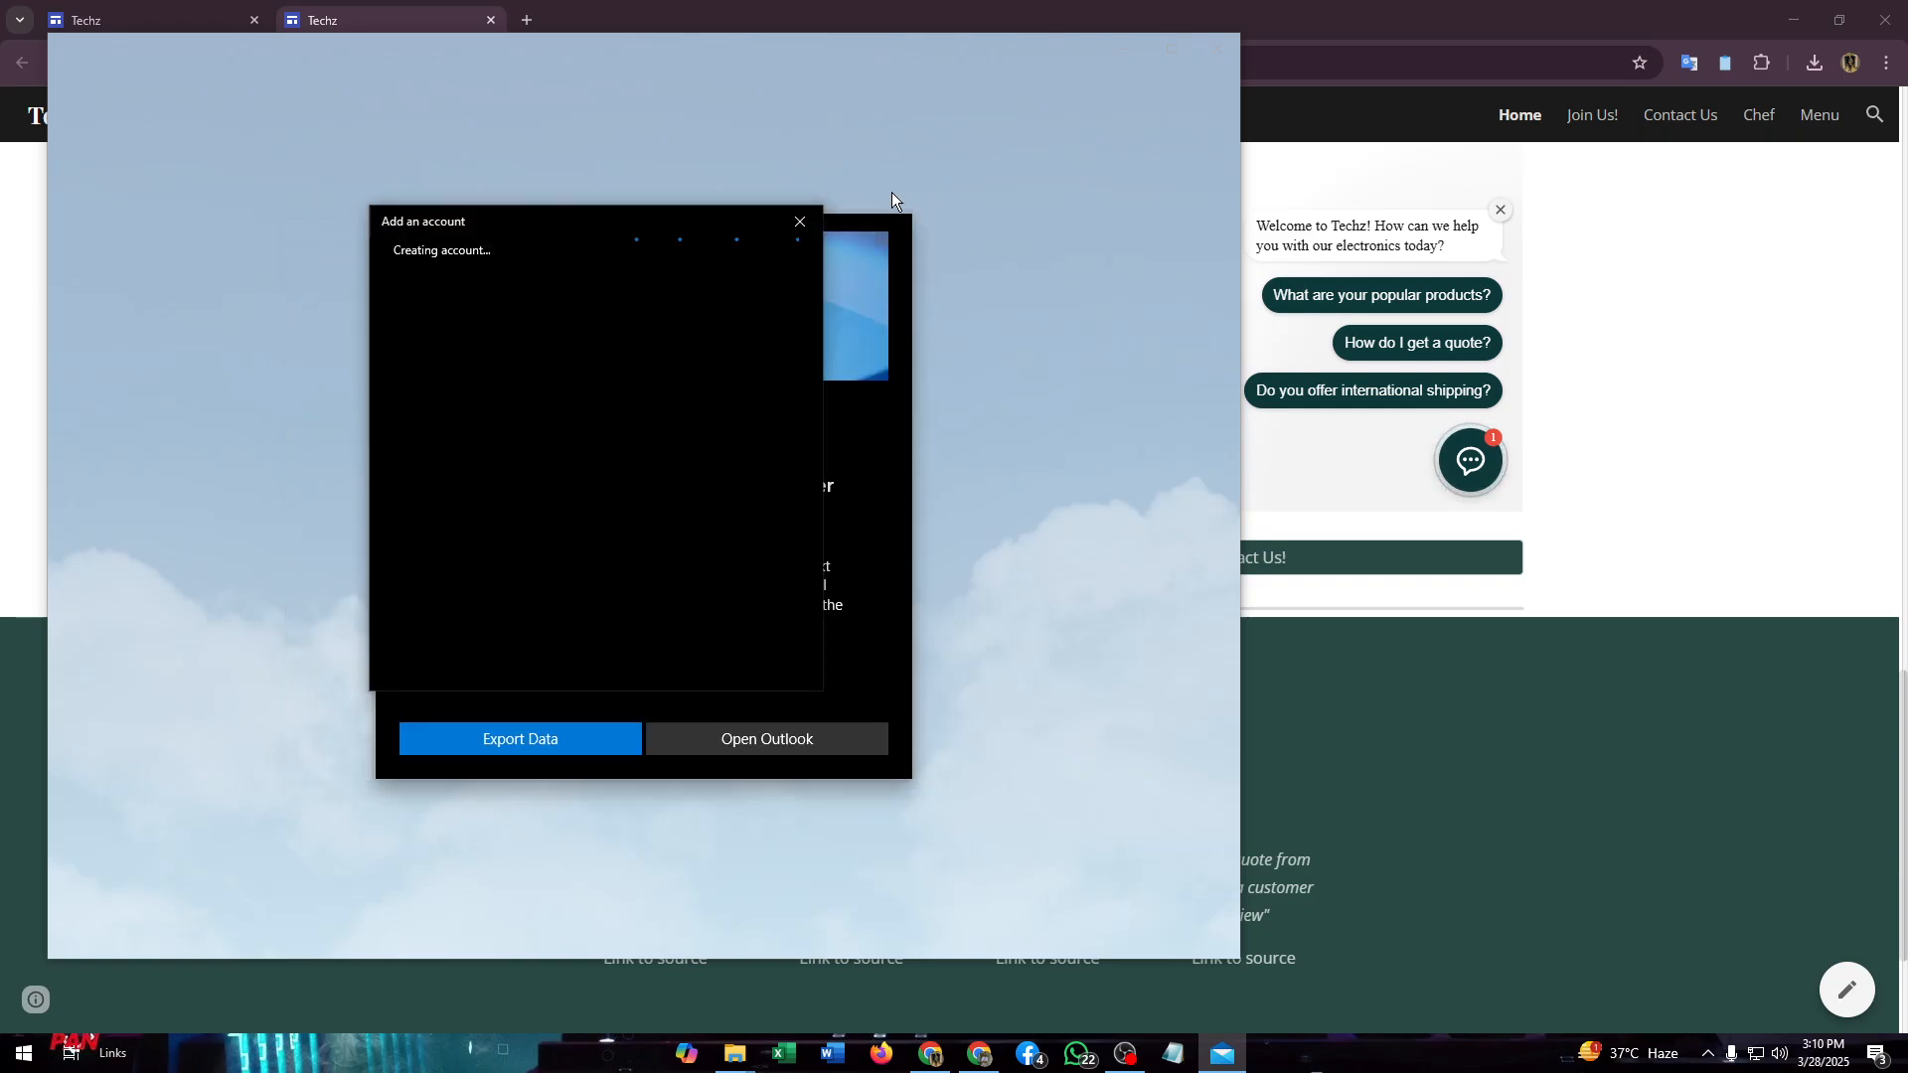
click(801, 221)
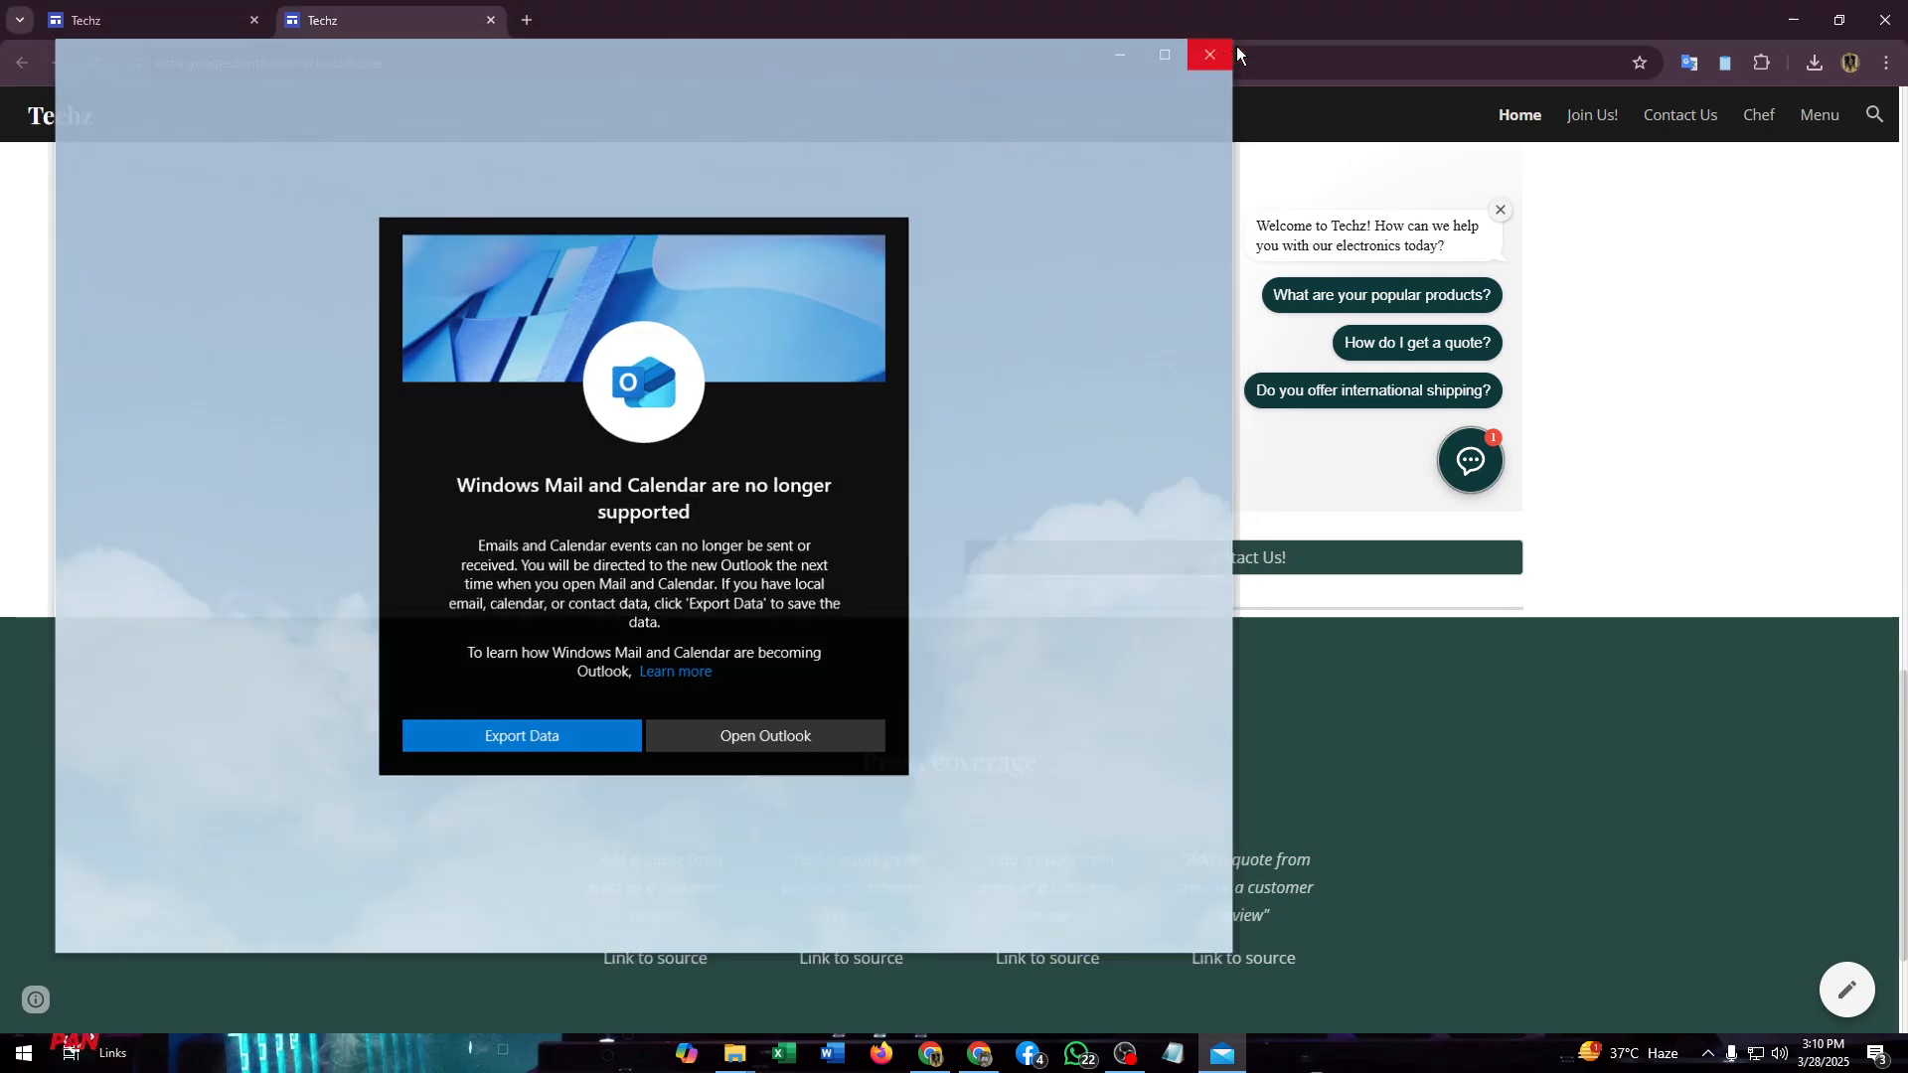
click(1218, 48)
scroll(1673, 402, up, 4)
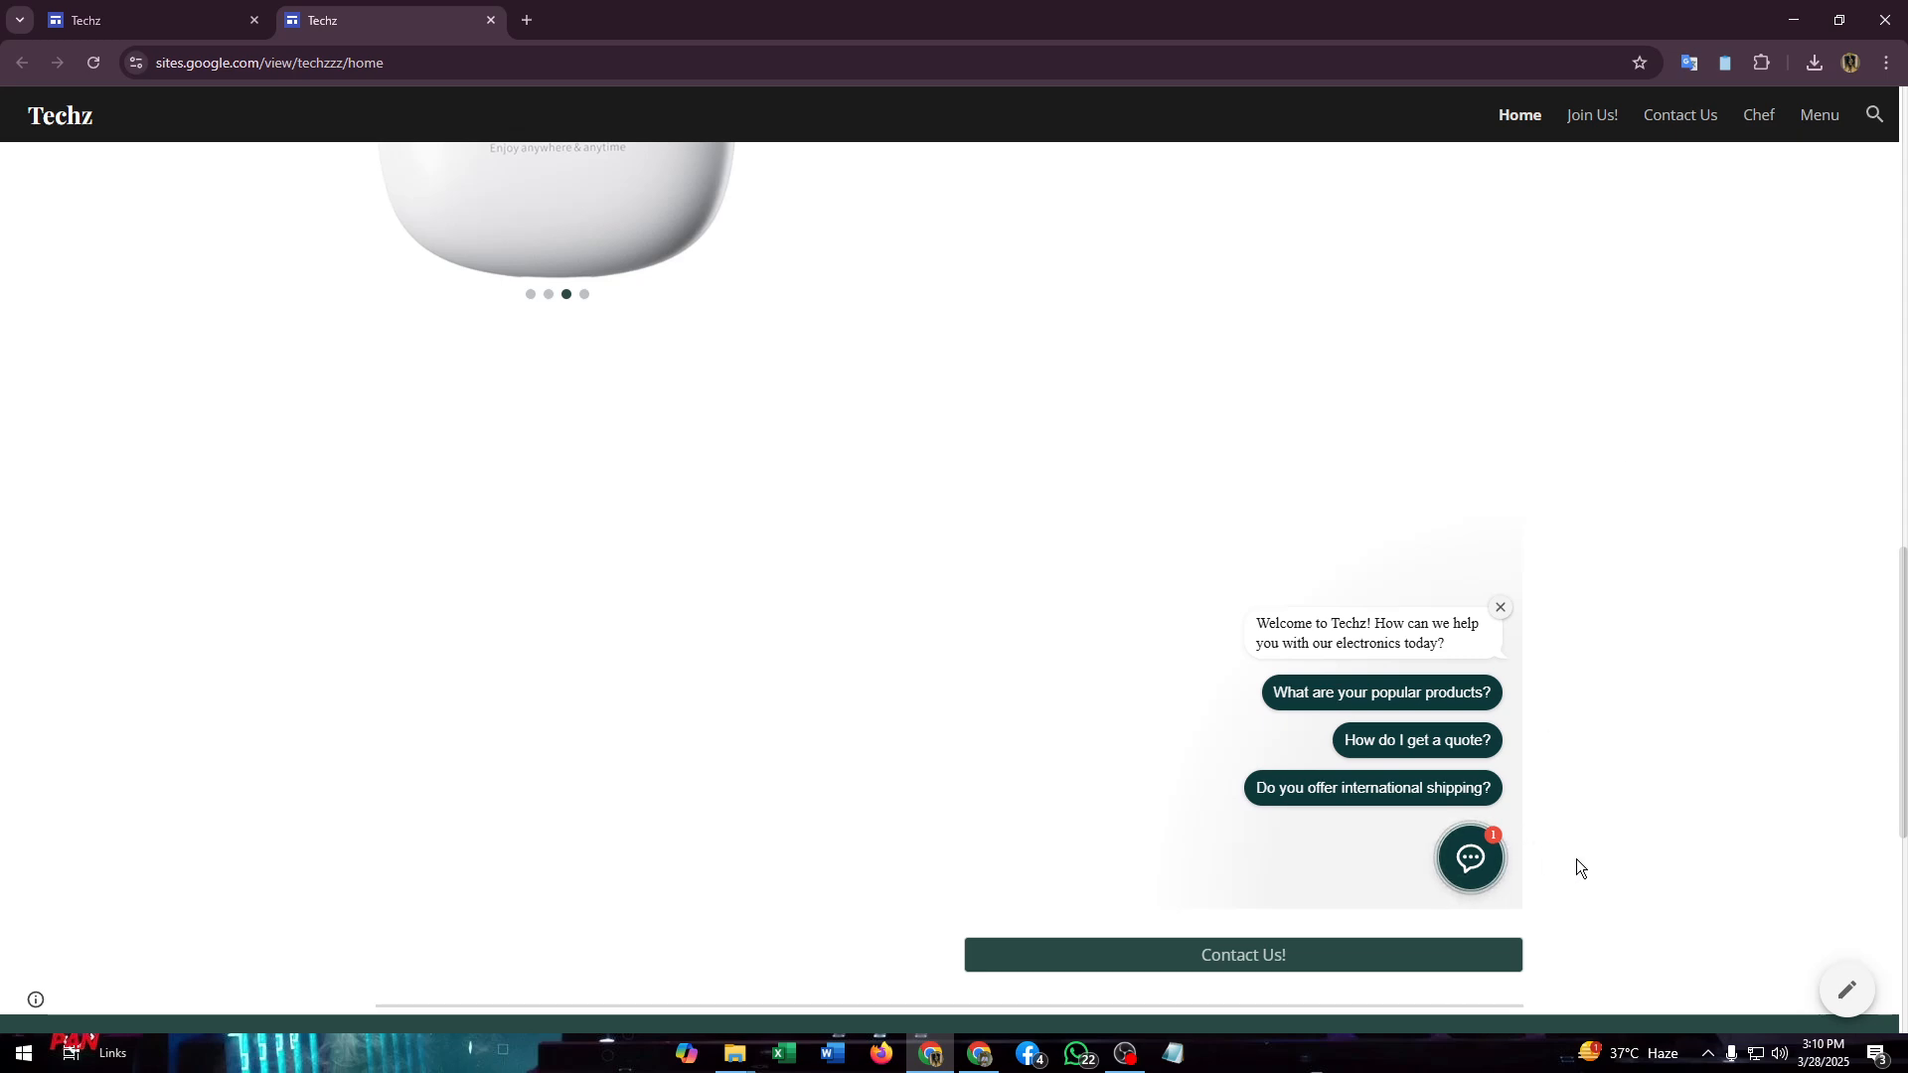
scroll(1588, 888, down, 1)
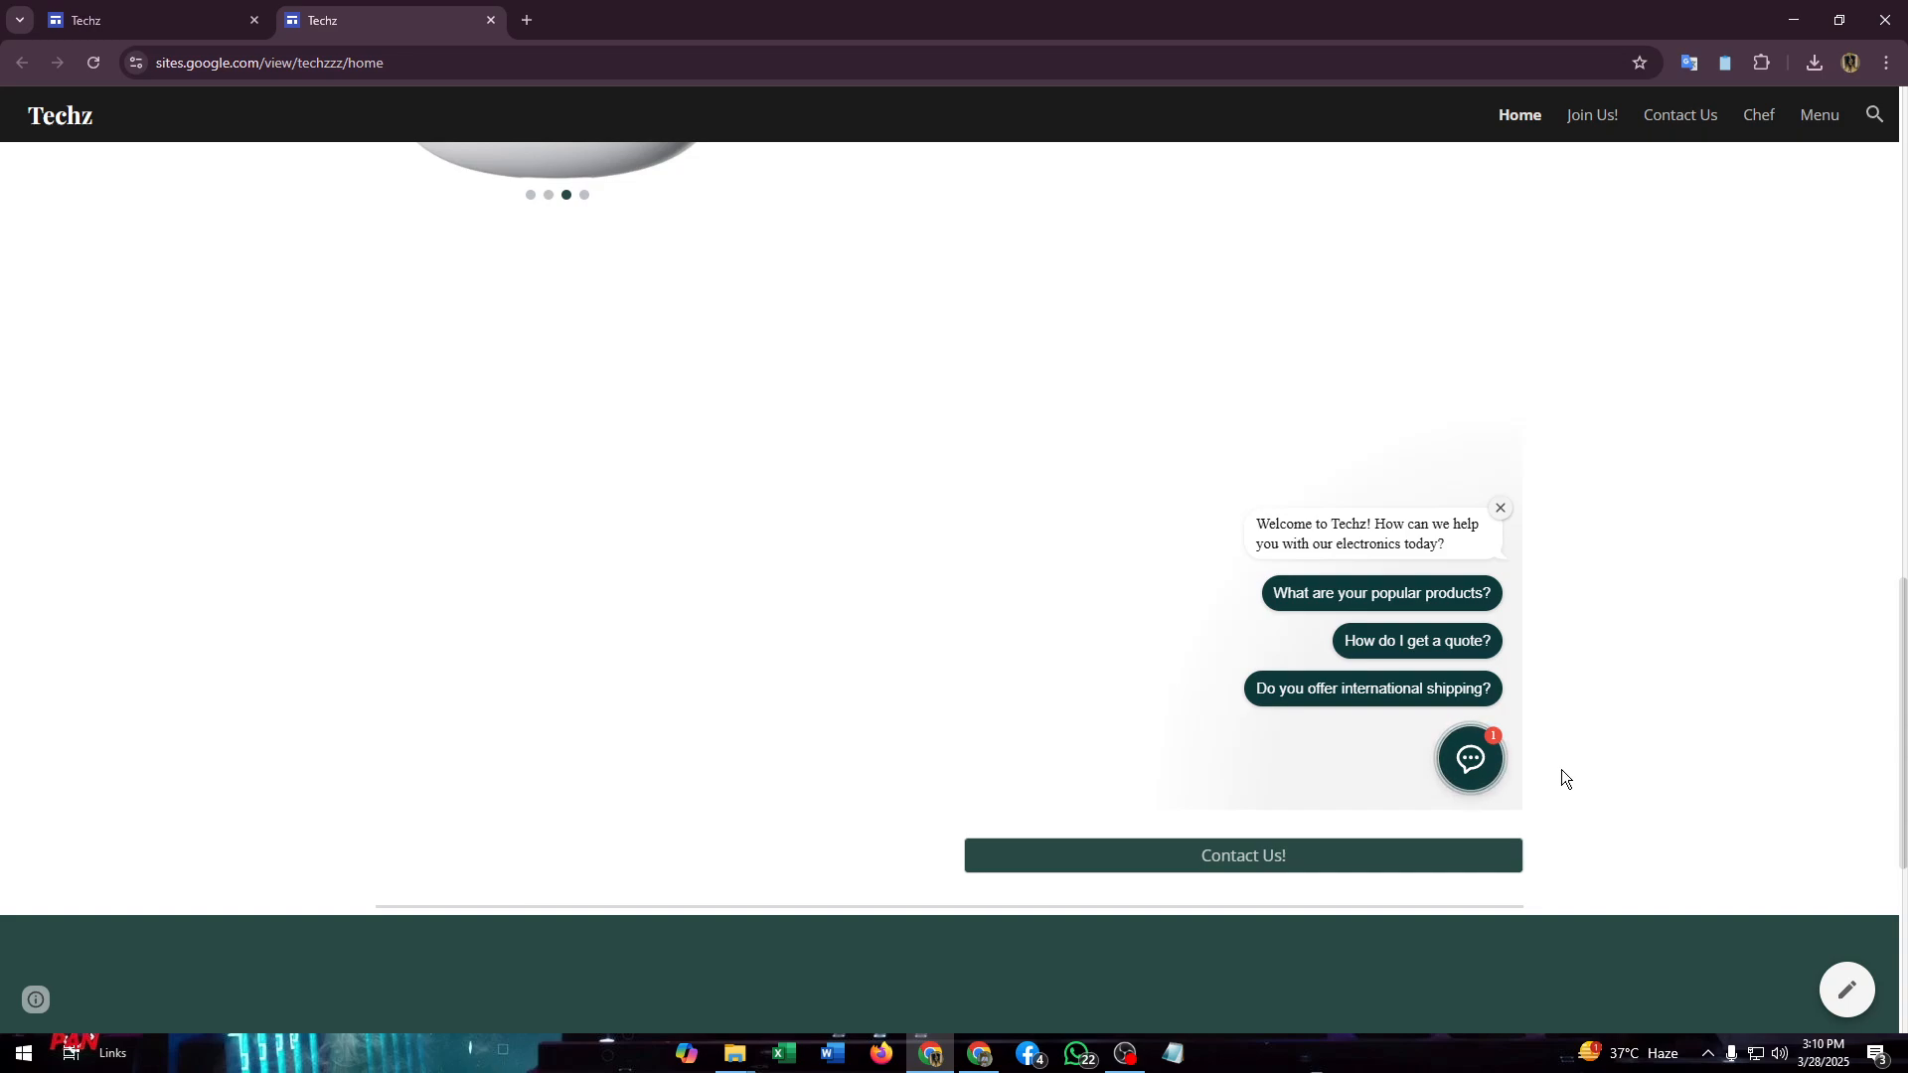
scroll(1560, 767, up, 7)
scroll(1542, 731, down, 7)
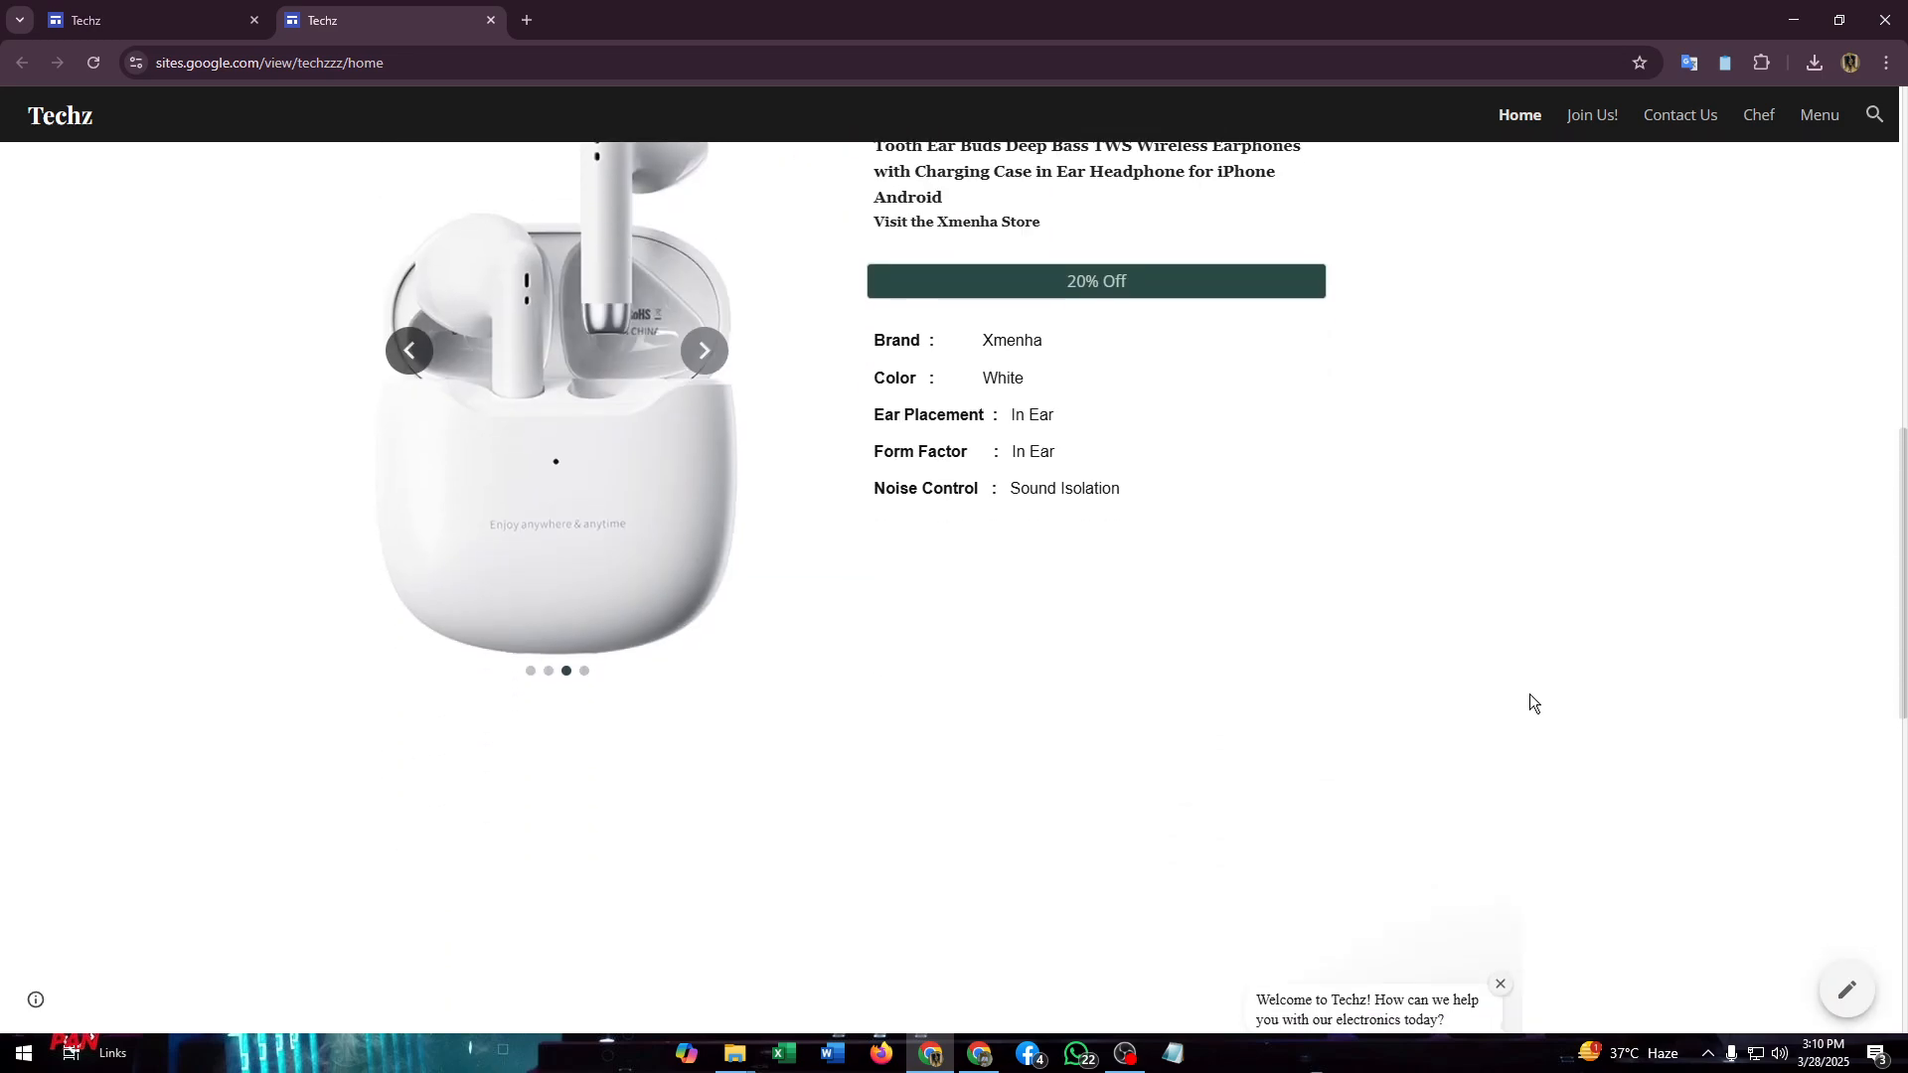